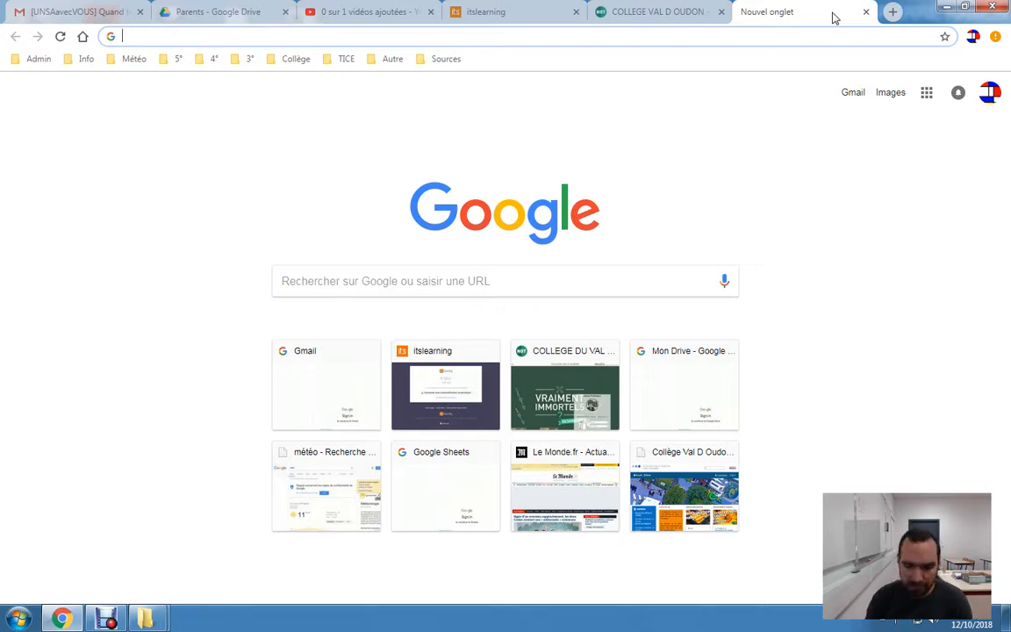
# Search the web for padlet, open the Padlet website and go to its login page
pyautogui.write('padlet')
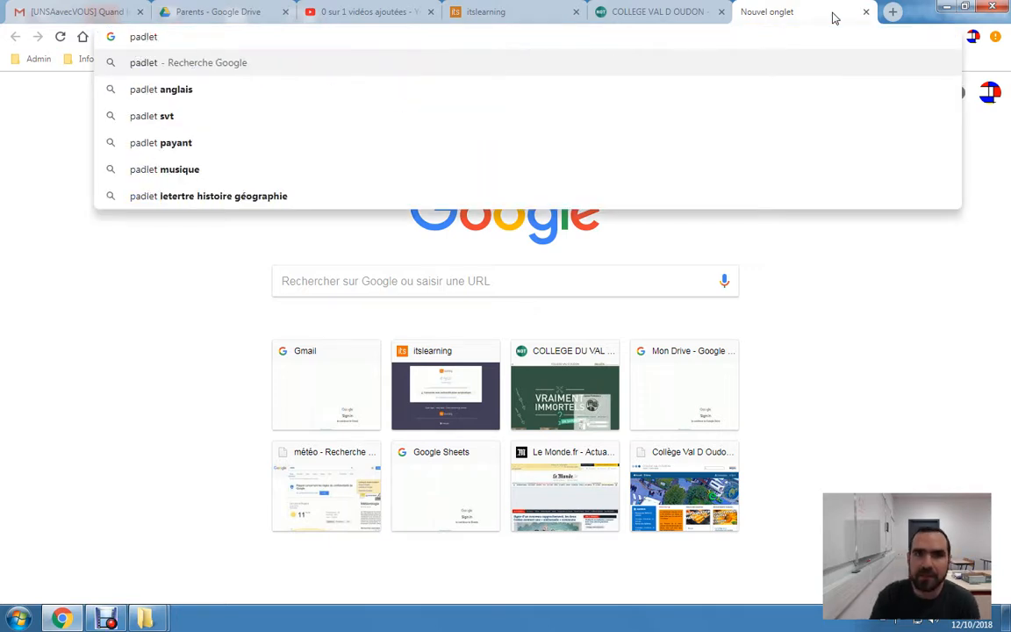
pyautogui.press('Return')
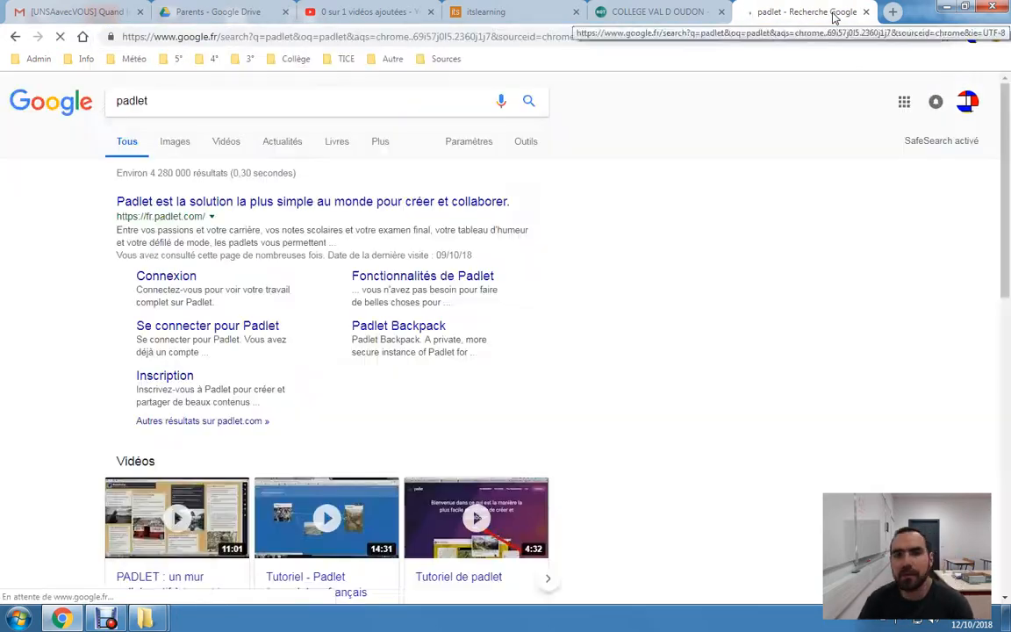
pyautogui.click(386, 204)
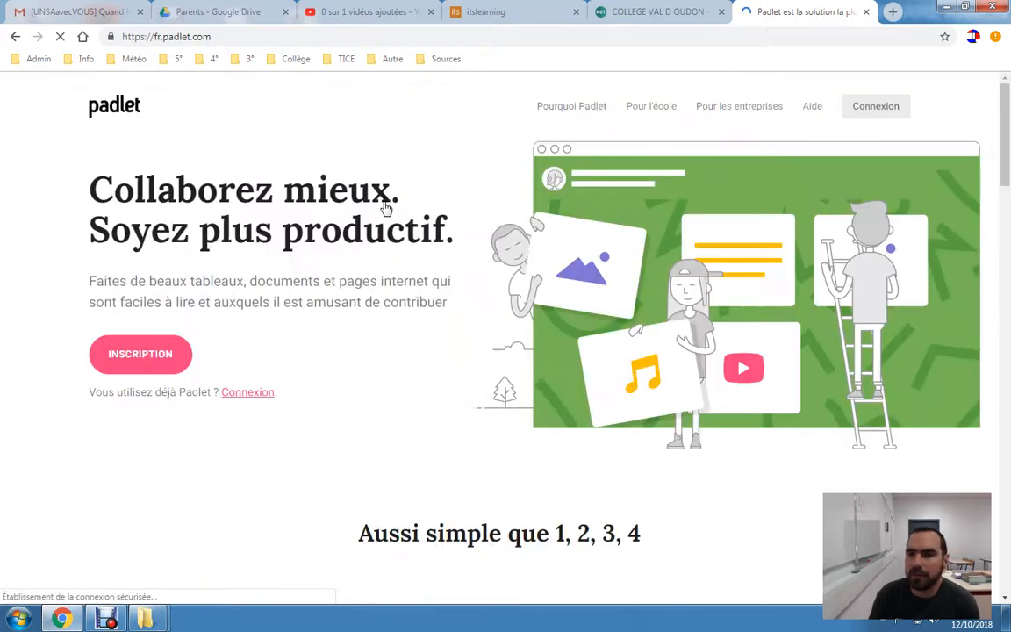
pyautogui.click(250, 395)
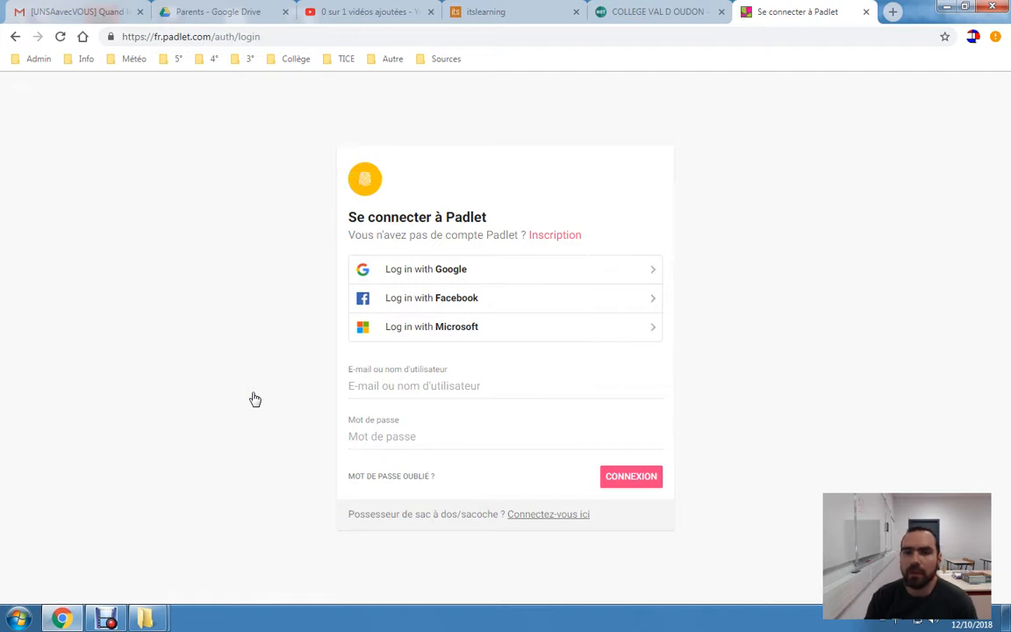
# Choose to log in to Padlet with Google using another account, and submit that account's e-mail address
pyautogui.click(460, 386)
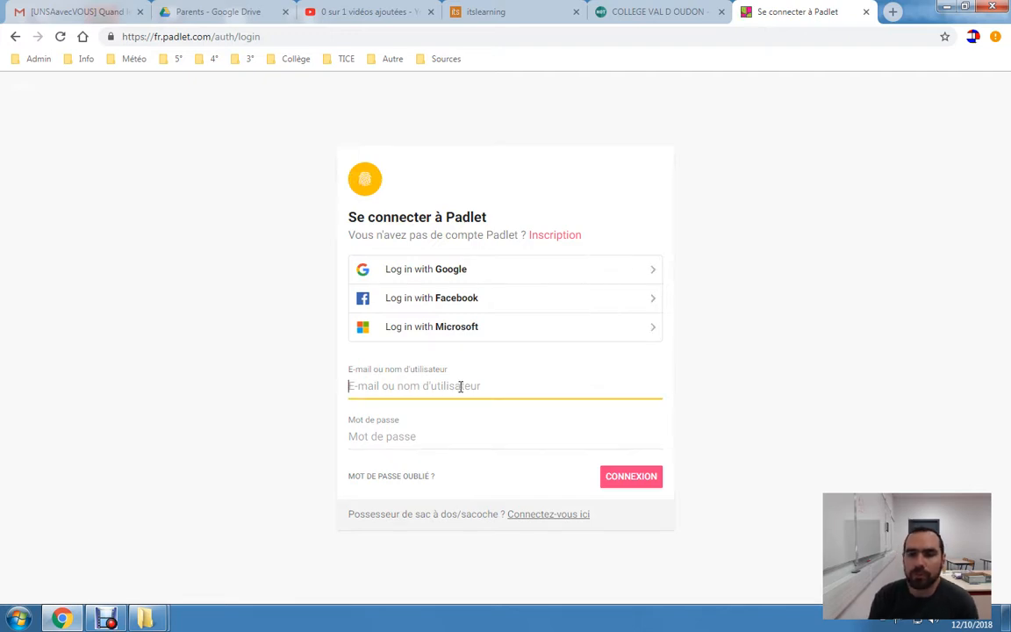
pyautogui.click(469, 279)
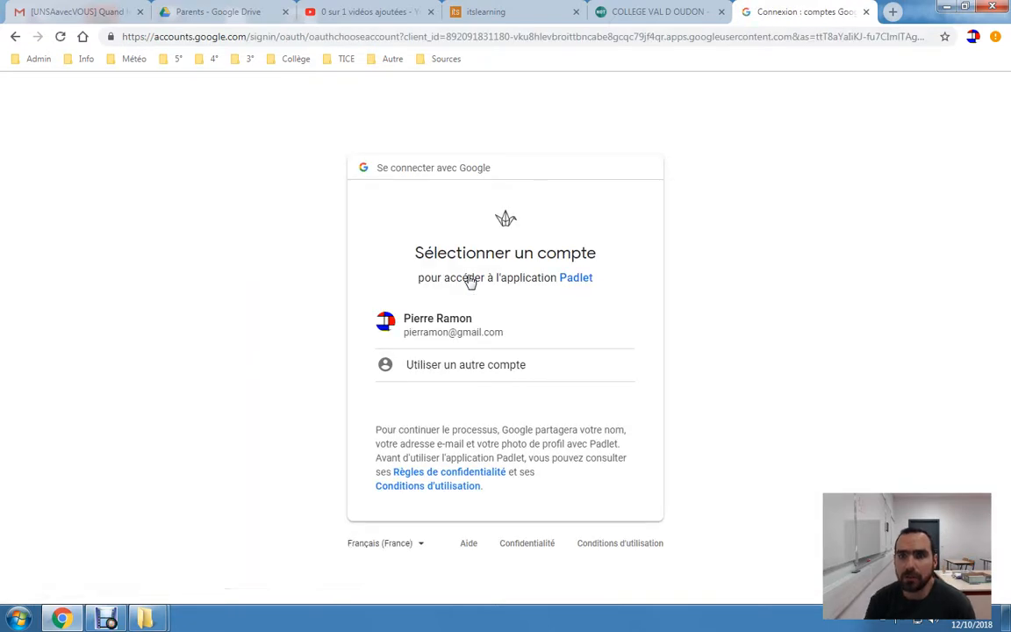
pyautogui.click(482, 370)
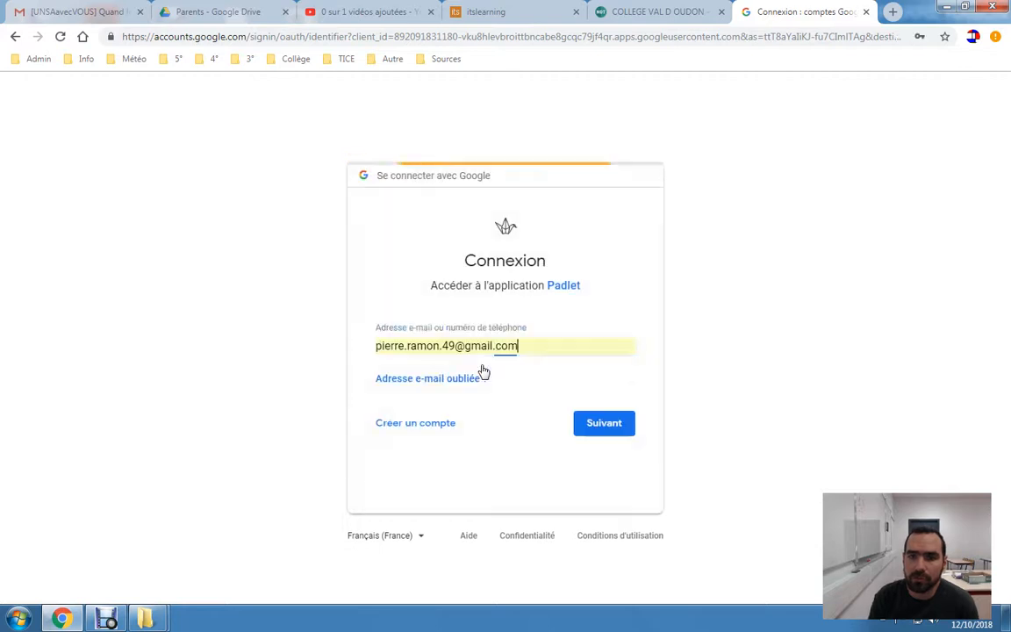
pyautogui.moveTo(456, 344); pyautogui.dragTo(363, 348)
pyautogui.click(419, 465)
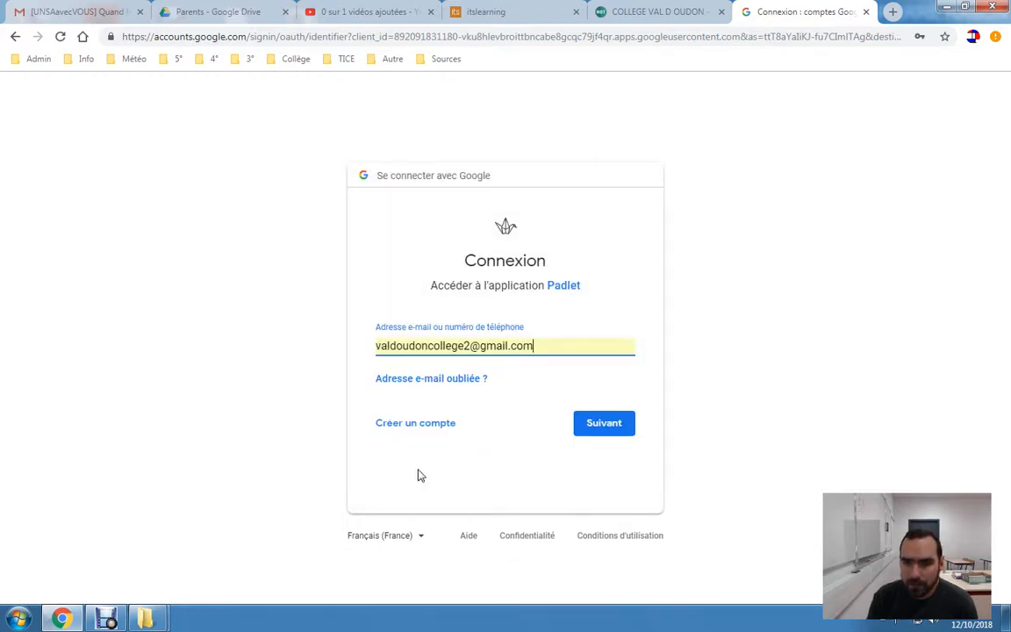
pyautogui.click(609, 437)
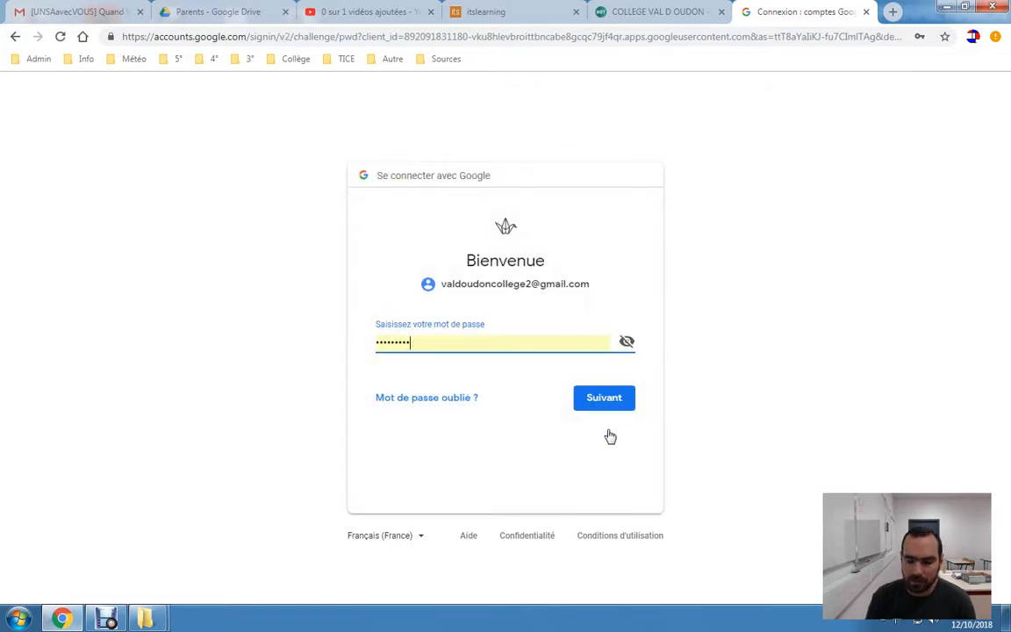
# Enter the account password, correcting it as needed, and sign in to Padlet
pyautogui.press('BackSpace')
pyautogui.press('BackSpace')
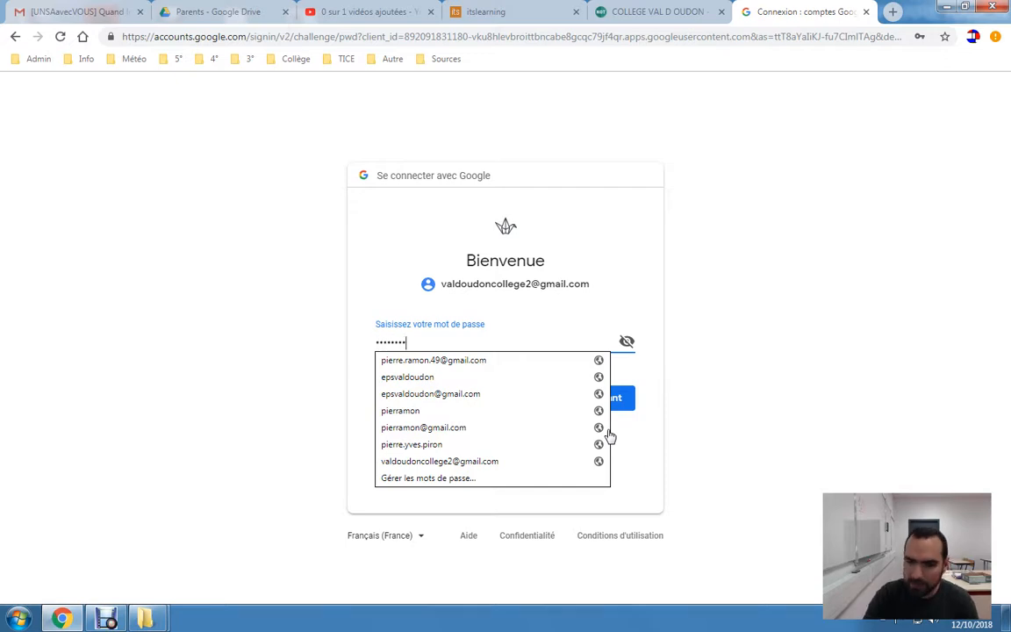
pyautogui.press('Return')
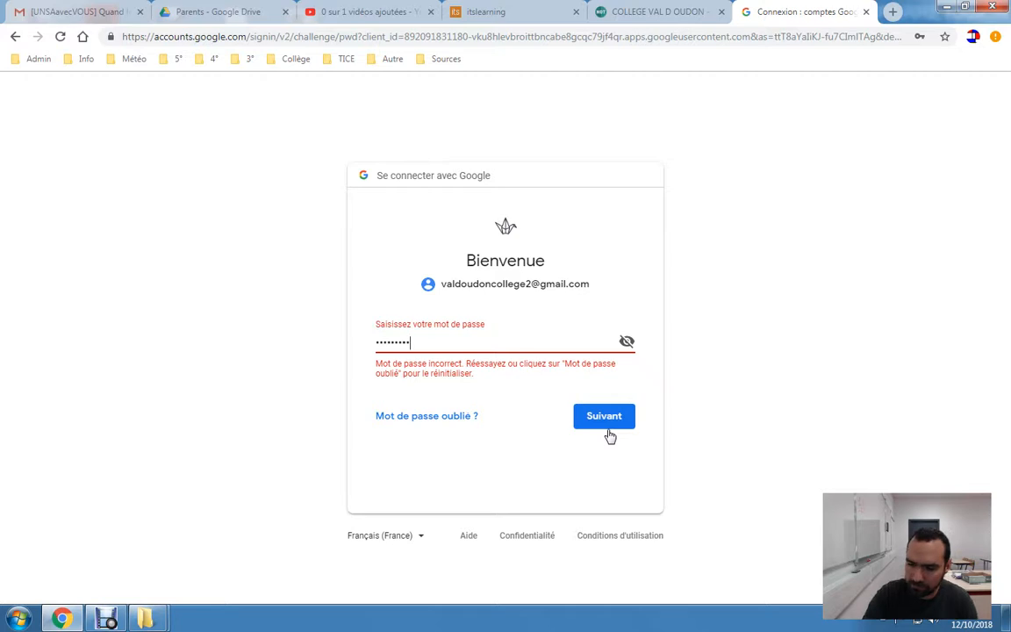
pyautogui.click(609, 431)
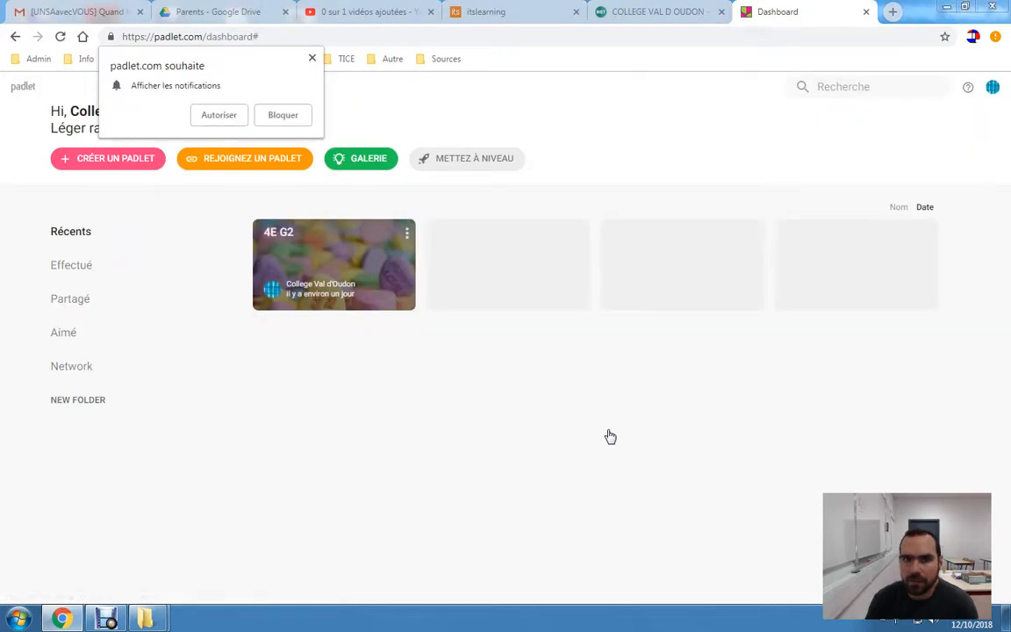
# Dismiss the notification request and create a new blank padlet with the Mur layout
pyautogui.click(311, 59)
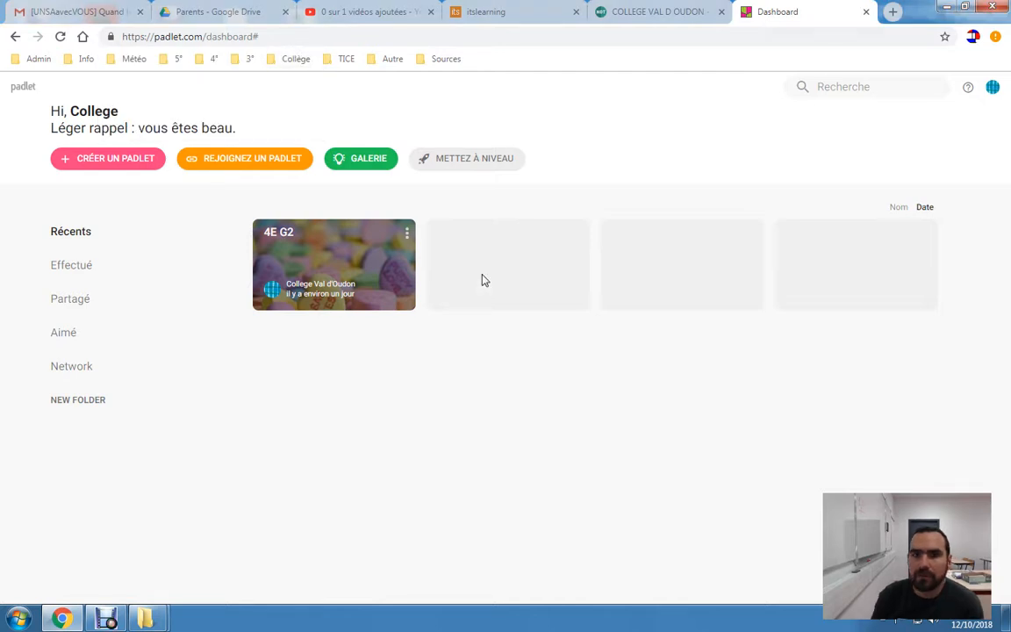
pyautogui.click(93, 158)
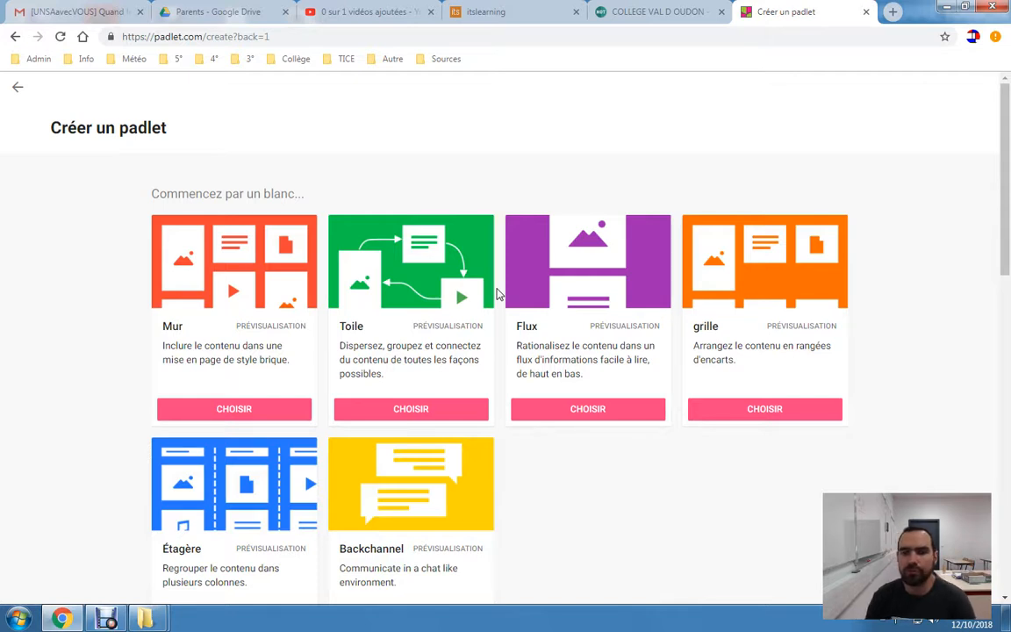
pyautogui.click(230, 416)
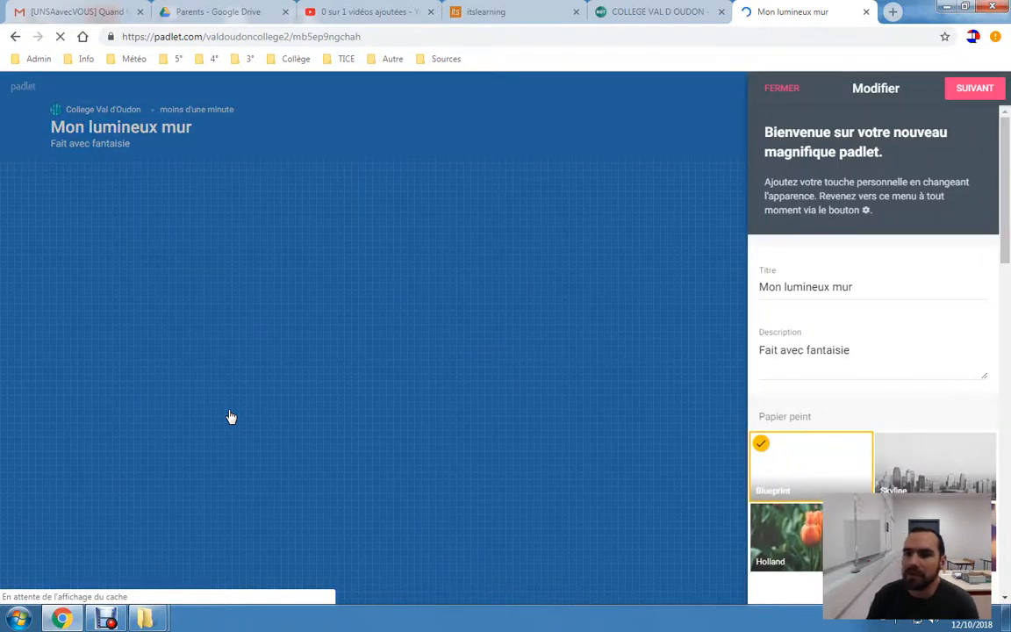
# Set the new wall's wallpaper to Skyline and continue working with the unsaved changes
pyautogui.click(963, 492)
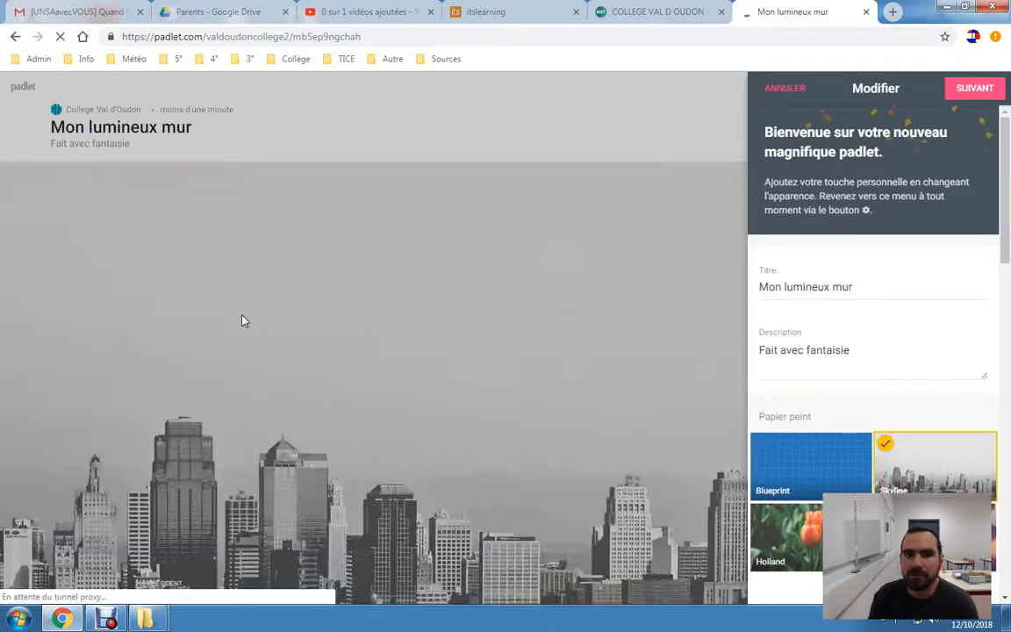
pyautogui.click(244, 321)
pyautogui.click(282, 115)
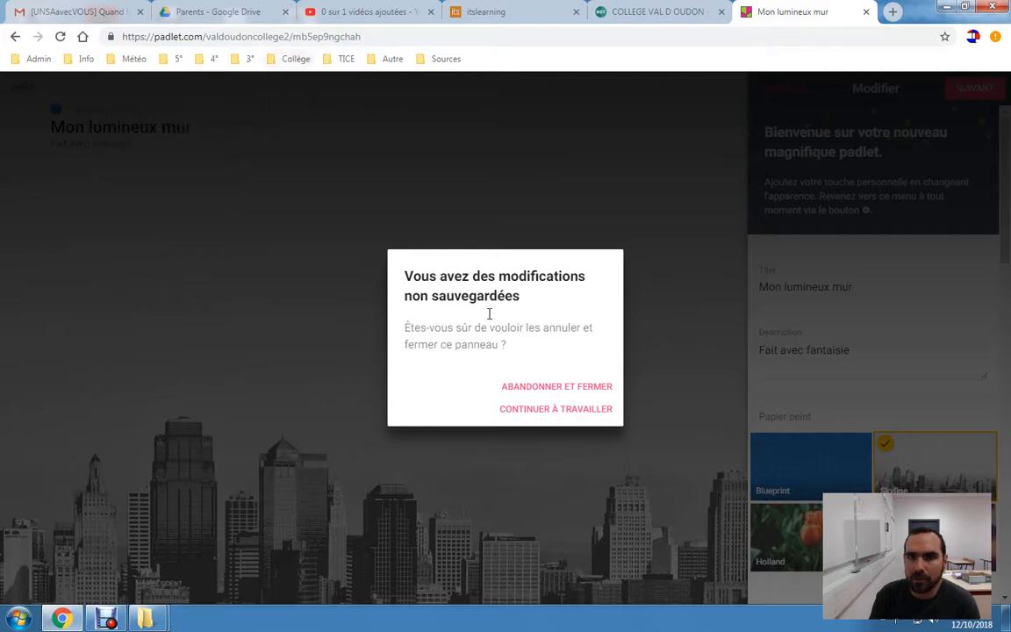
pyautogui.click(570, 410)
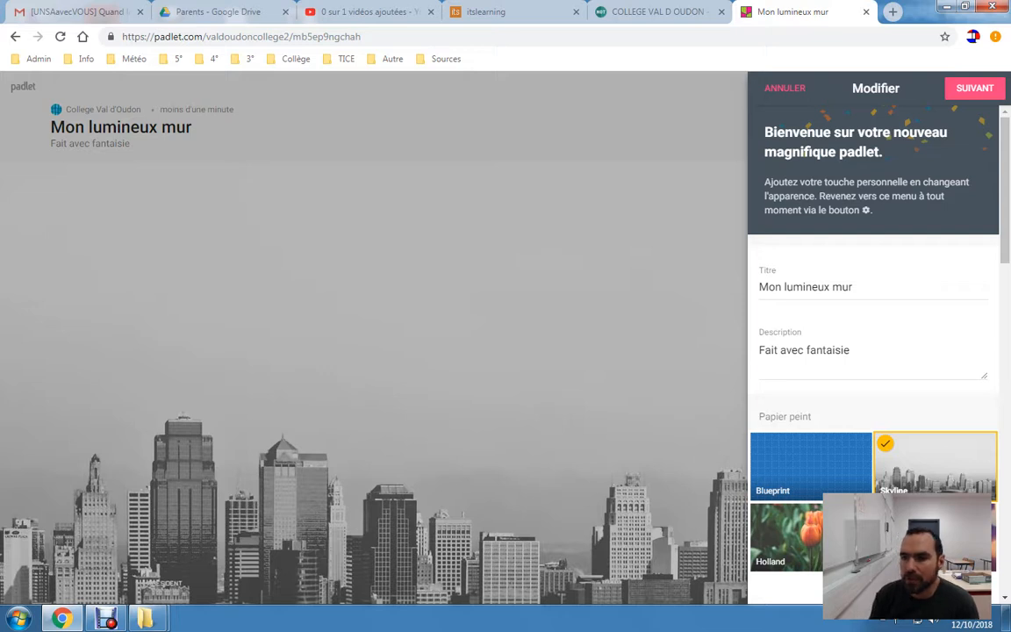
# Review the wall's theme and font options, save the appearance settings, view the privacy options and close the settings
pyautogui.scroll(-3, 873, 351)
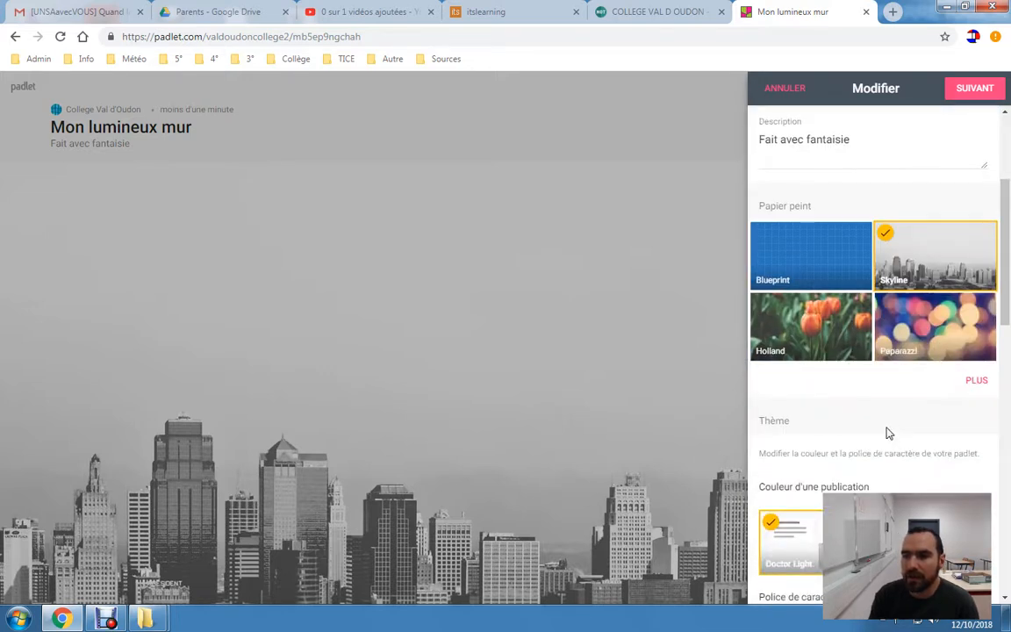
pyautogui.scroll(-1, 887, 433)
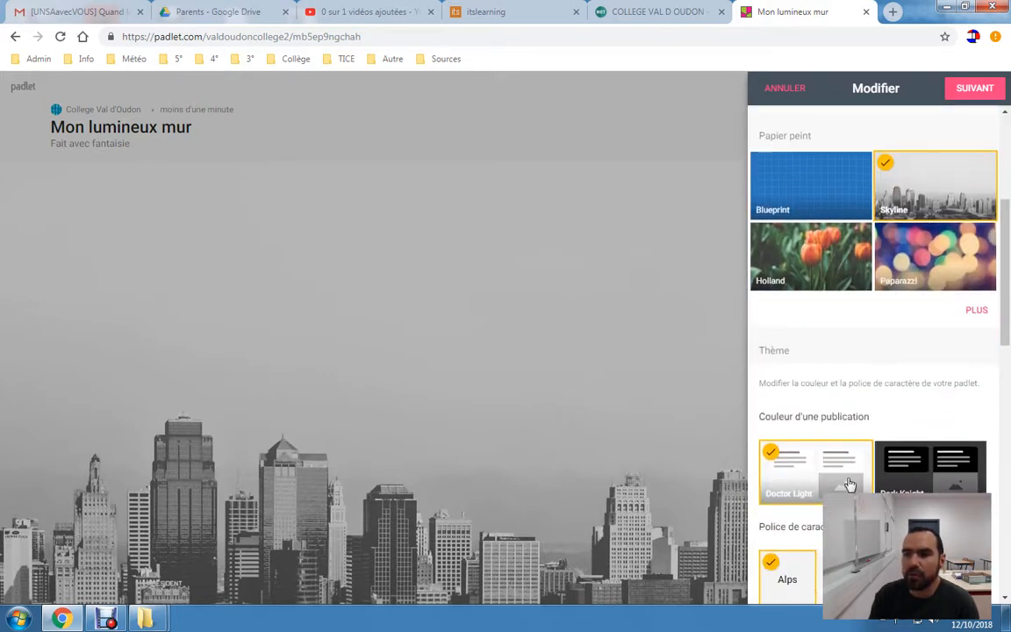
pyautogui.scroll(-1, 765, 436)
pyautogui.scroll(-1, 800, 526)
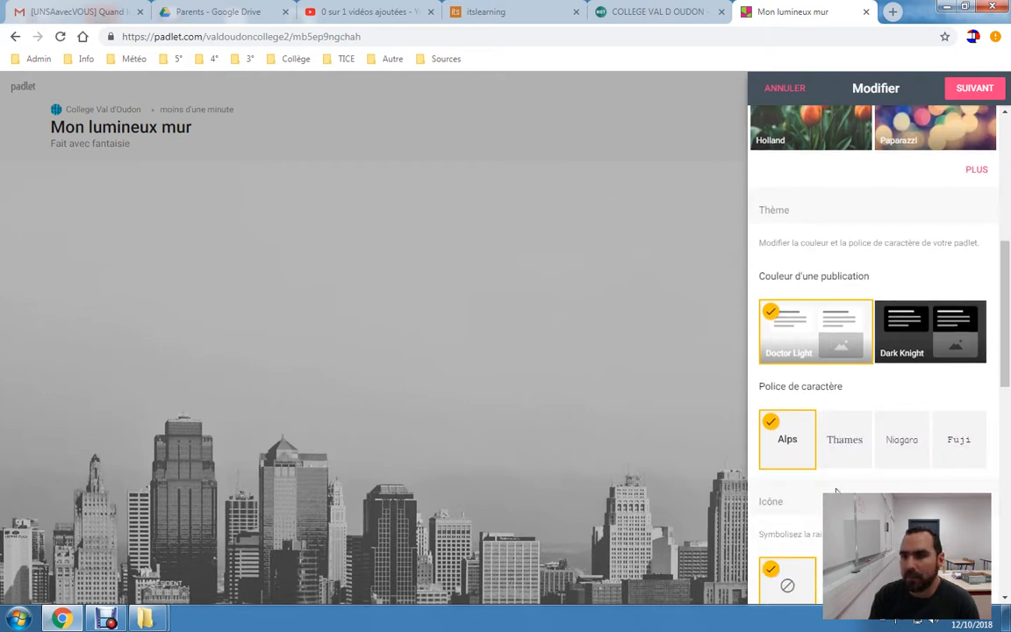
pyautogui.scroll(6, 837, 492)
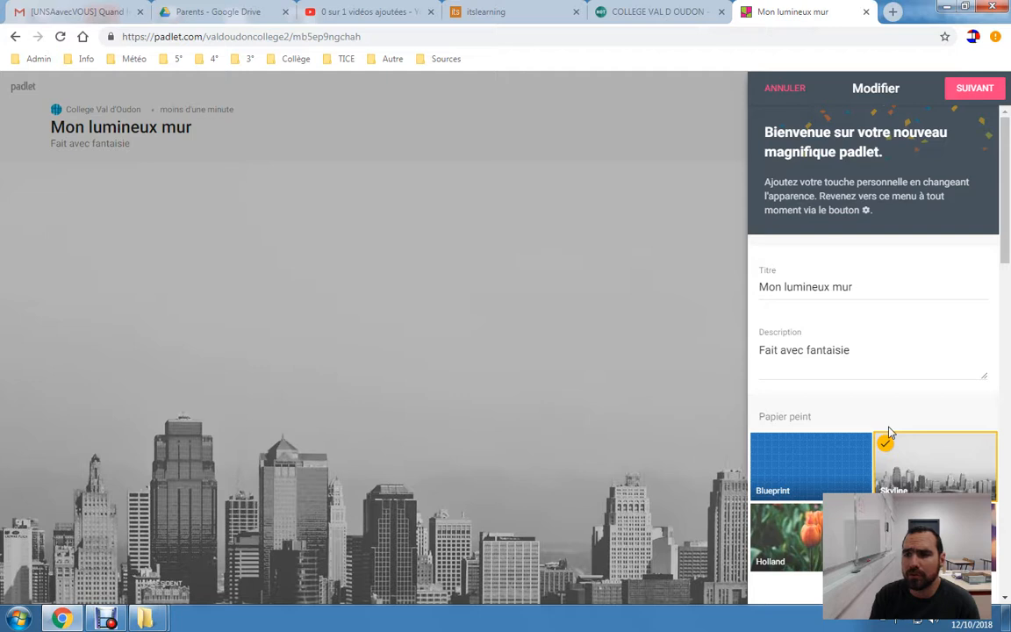
pyautogui.click(974, 88)
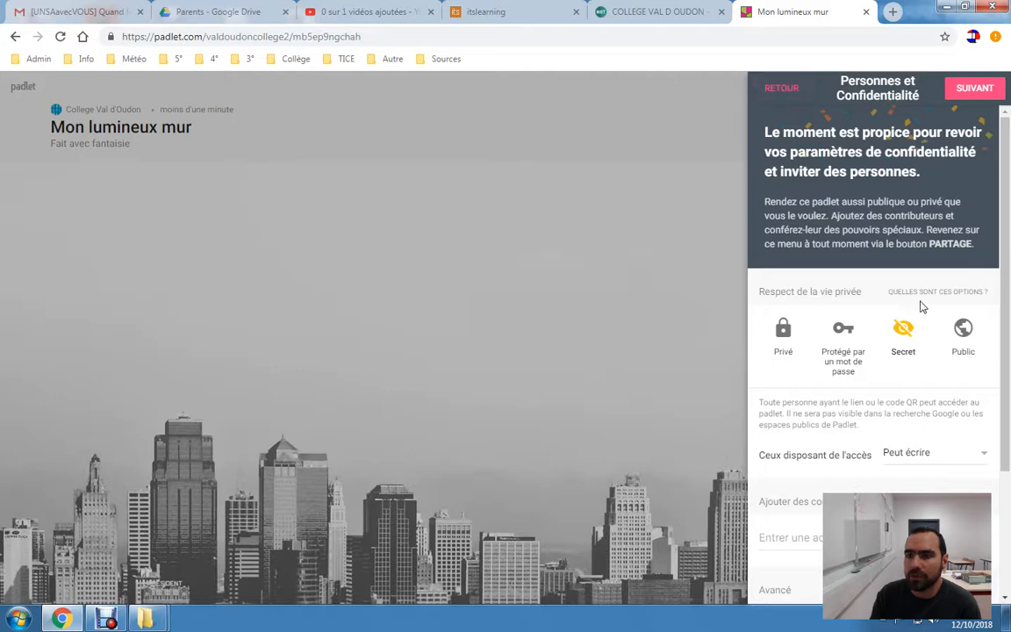
pyautogui.click(781, 90)
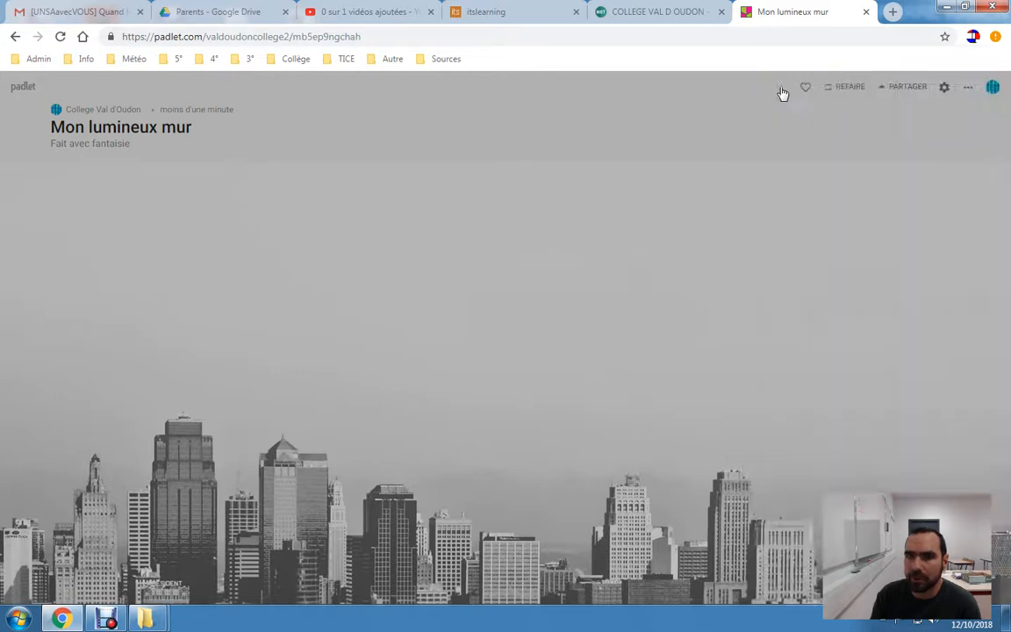
pyautogui.click(677, 225)
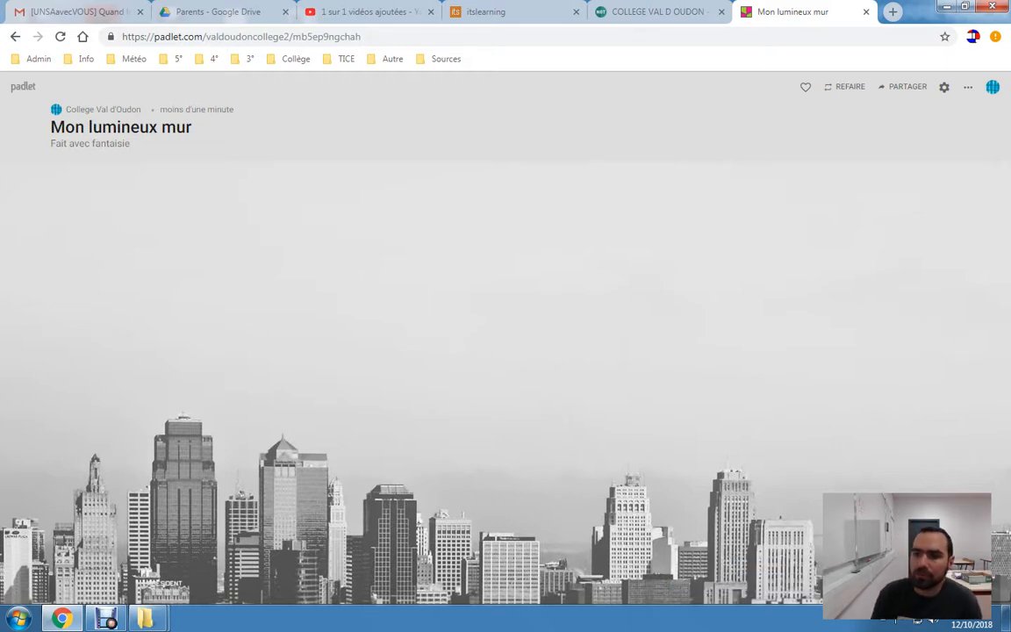
# Add a post to the wall titled "vjfi" with the body text "fdghdfgjdfjgkdfjgjdf"
pyautogui.click(970, 564)
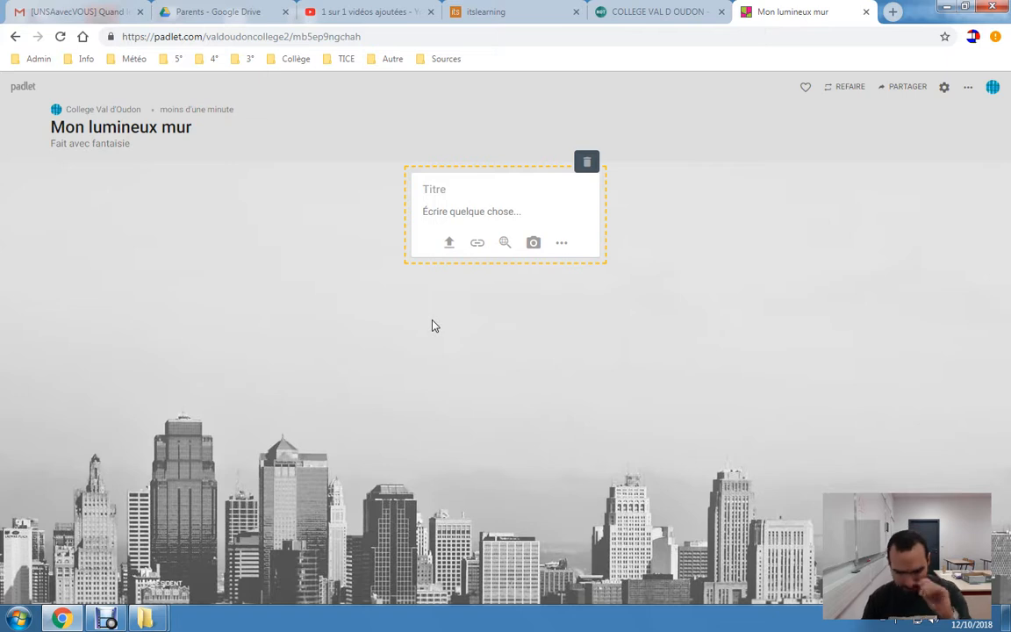
pyautogui.write('vjfi')
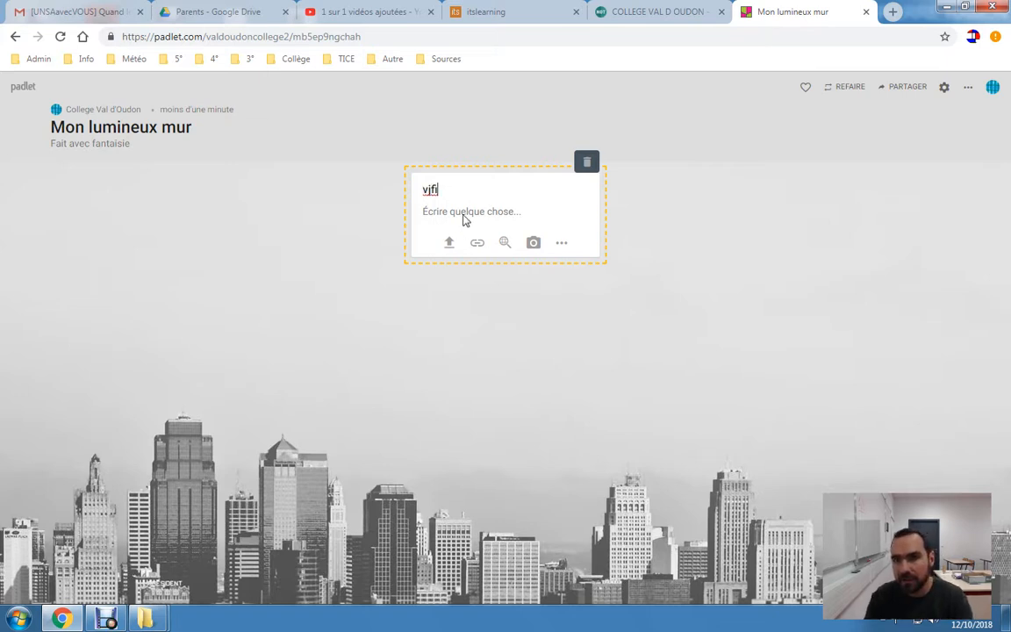
pyautogui.click(465, 219)
pyautogui.write('fdghdfgjdfjgkdfjgjdf')
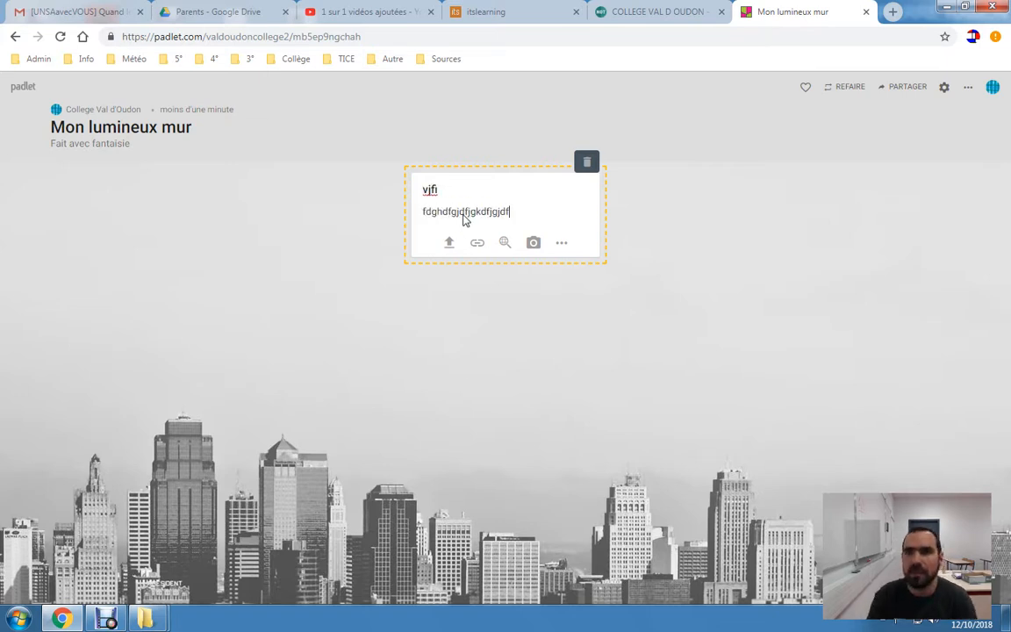
pyautogui.click(465, 386)
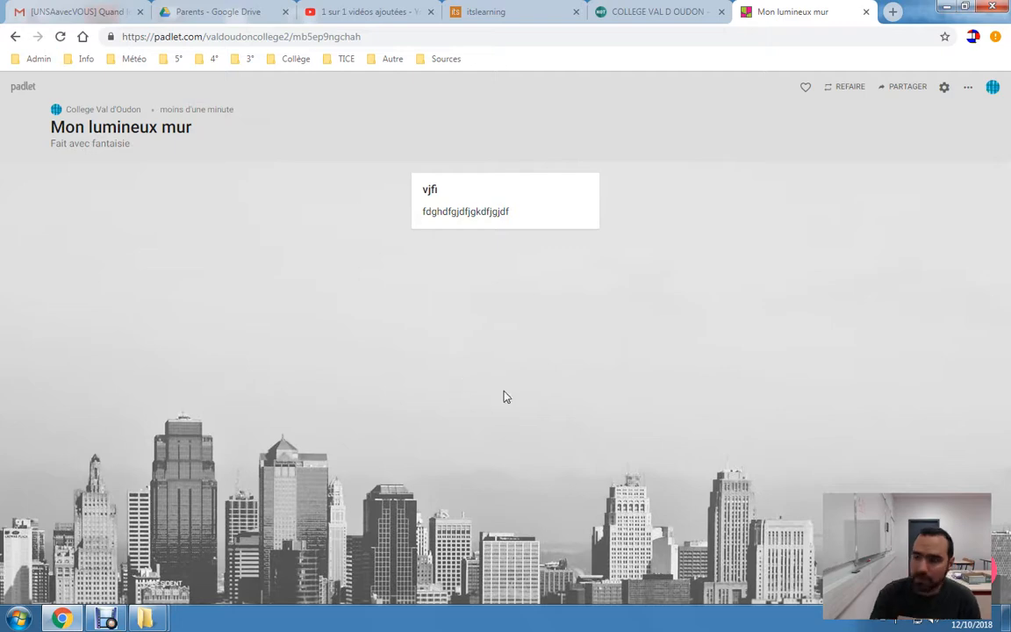
# Start a second post on the wall and place the cursor in its body text
pyautogui.click(975, 568)
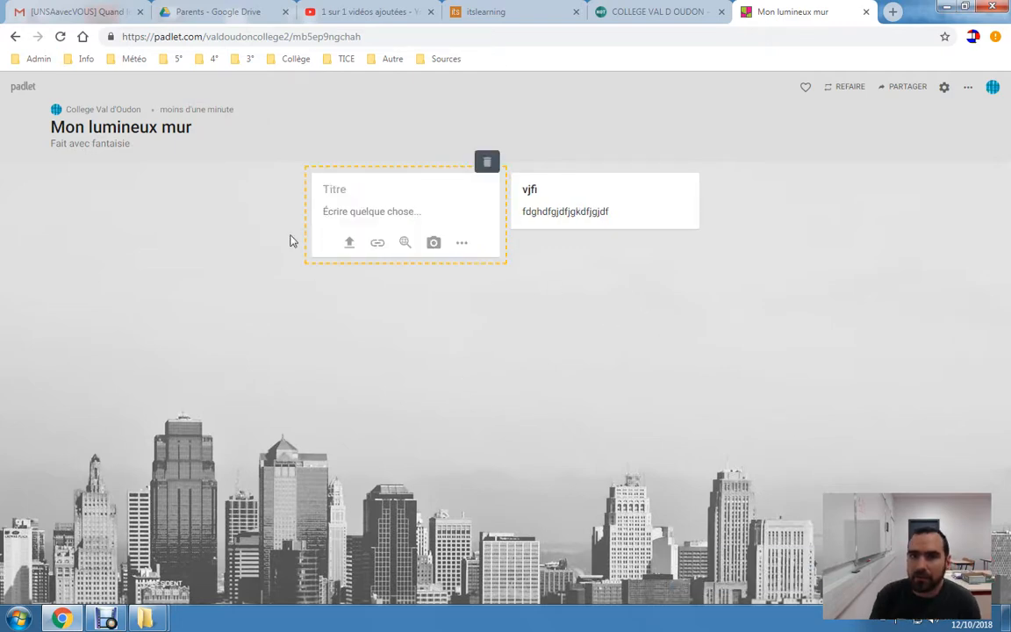
pyautogui.click(333, 206)
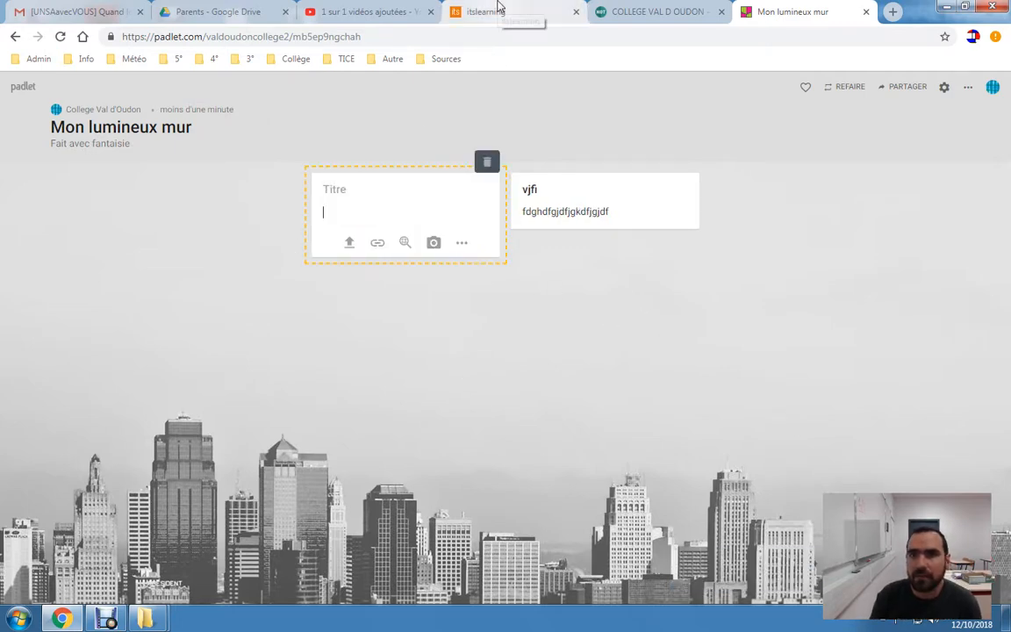
pyautogui.click(494, 11)
pyautogui.click(464, 36)
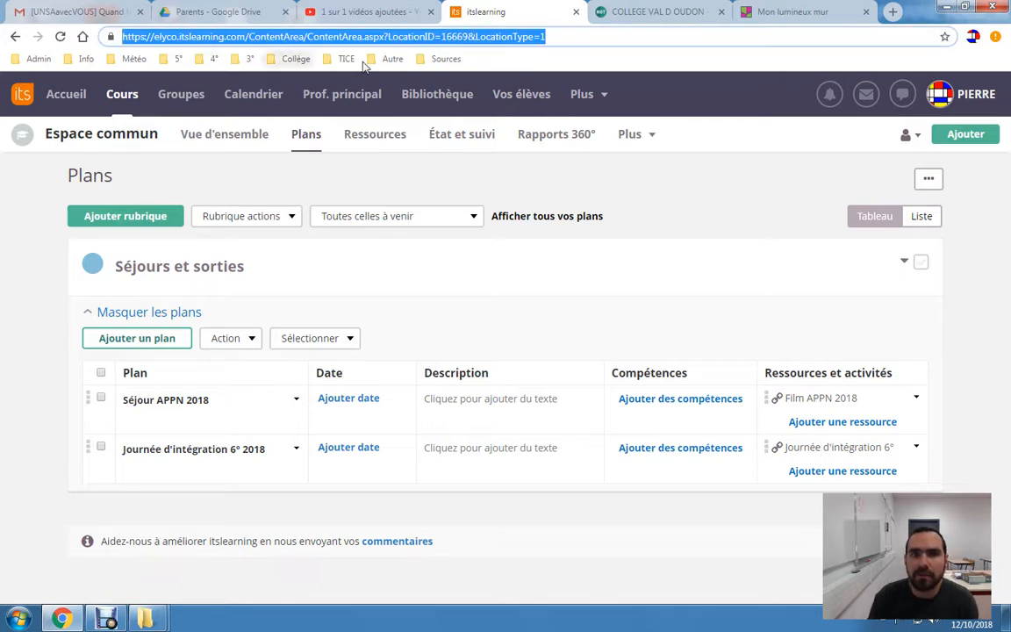
pyautogui.click(292, 59)
pyautogui.click(295, 96)
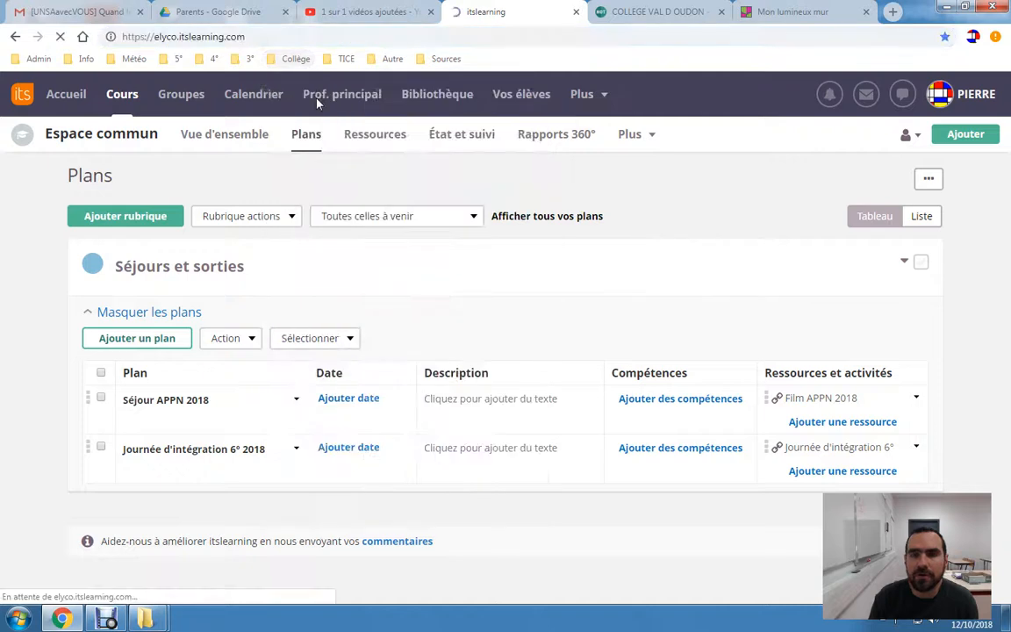
pyautogui.click(298, 41)
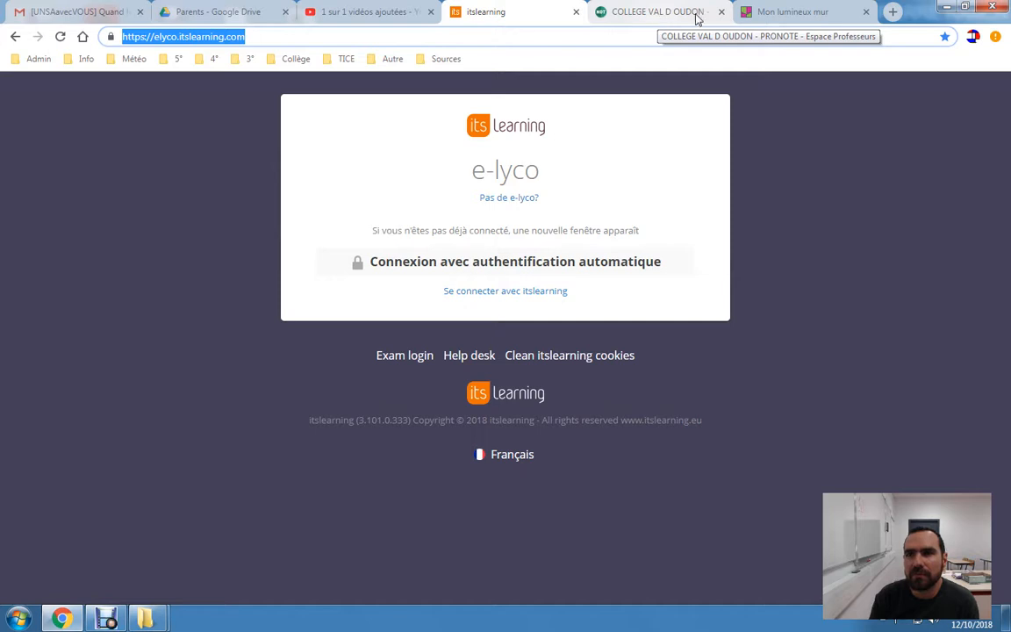
pyautogui.hotkey('ctrl', 't')
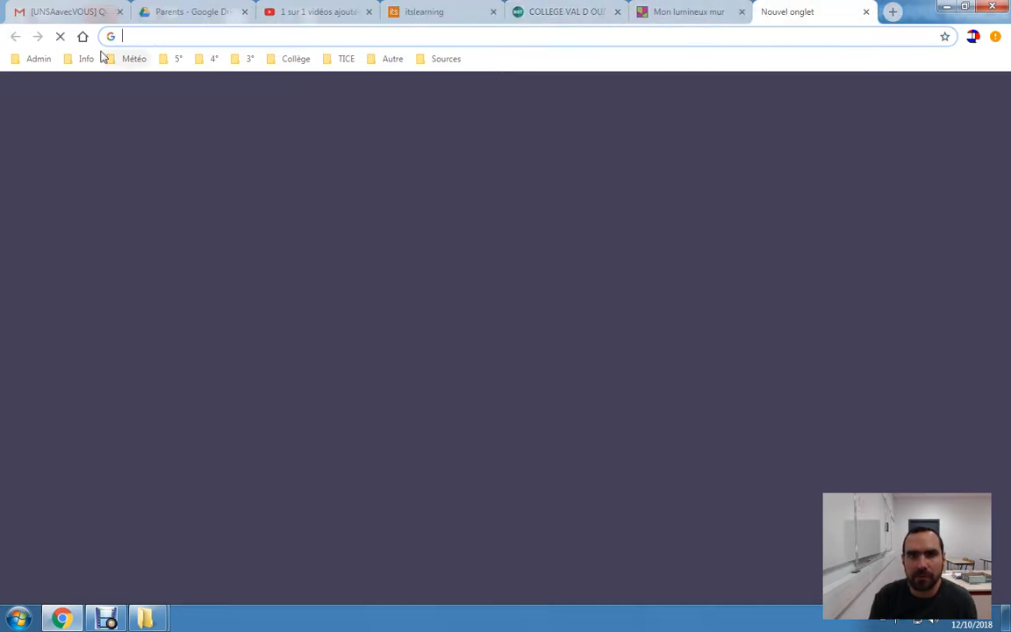
pyautogui.write('www.lemonde.fr')
pyautogui.press('Return')
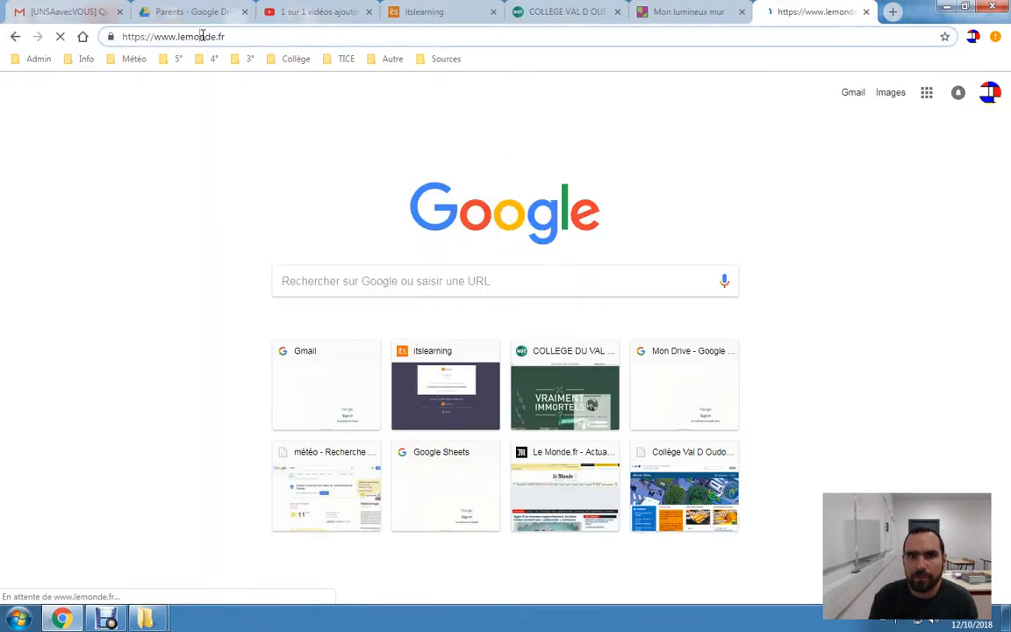
pyautogui.click(198, 36)
pyautogui.hotkey('ctrl', 'c')
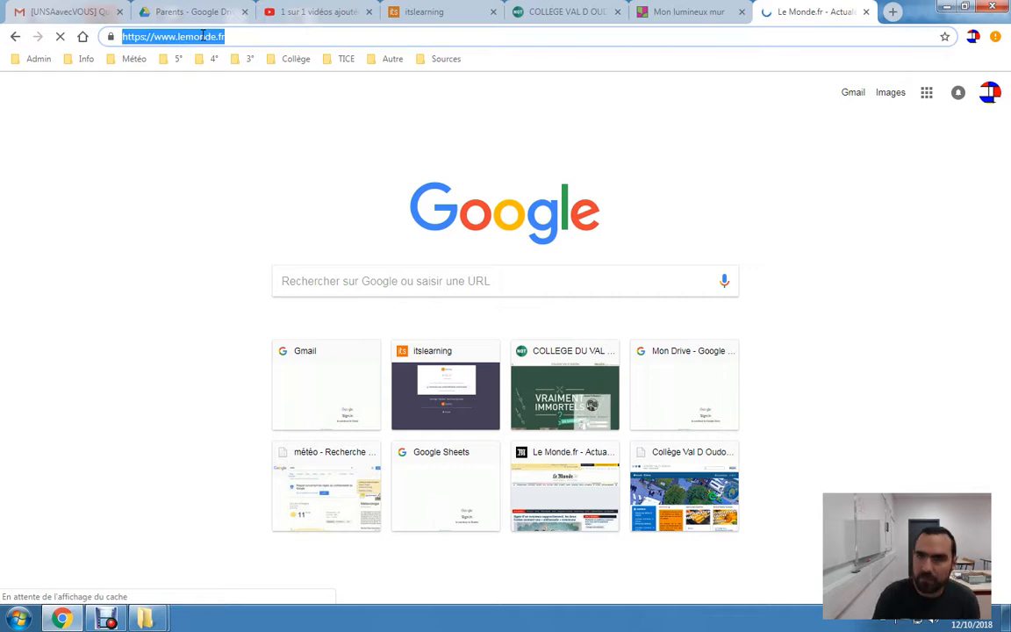
pyautogui.click(685, 11)
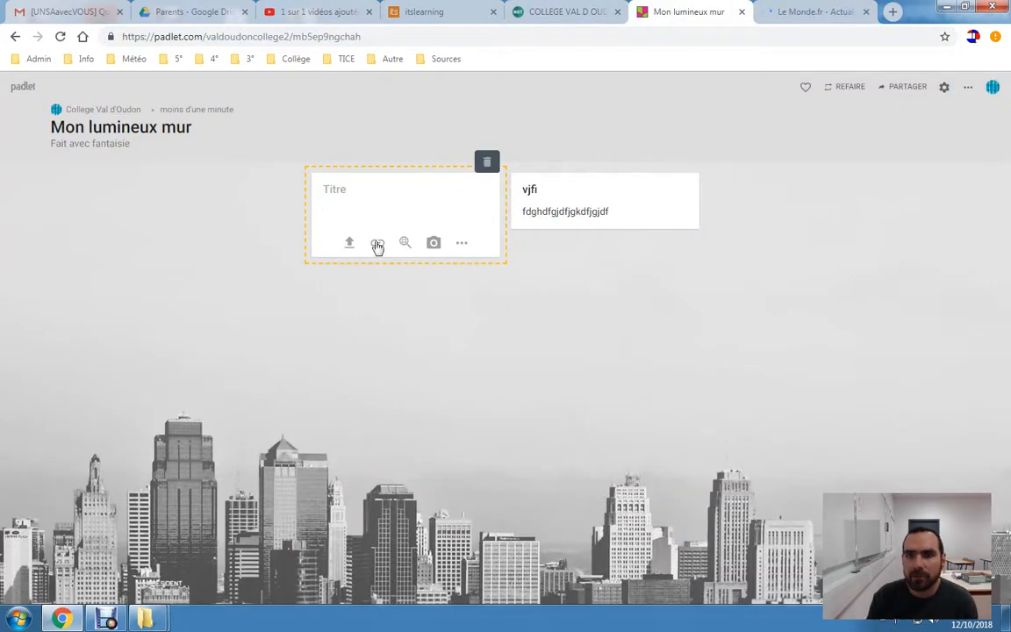
pyautogui.click(378, 243)
pyautogui.hotkey('ctrl', 'v')
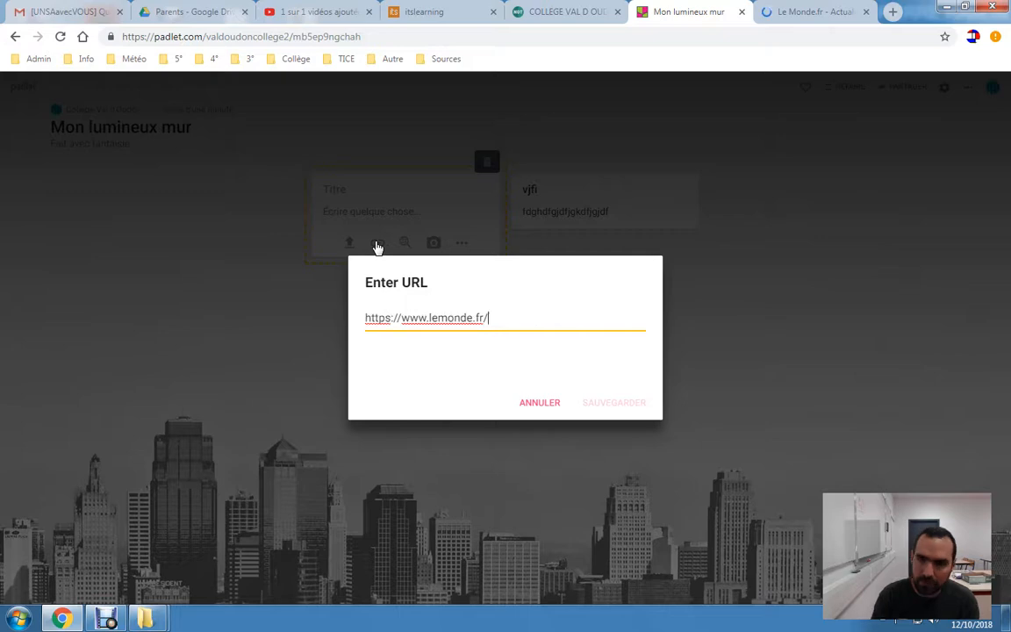
pyautogui.click(612, 402)
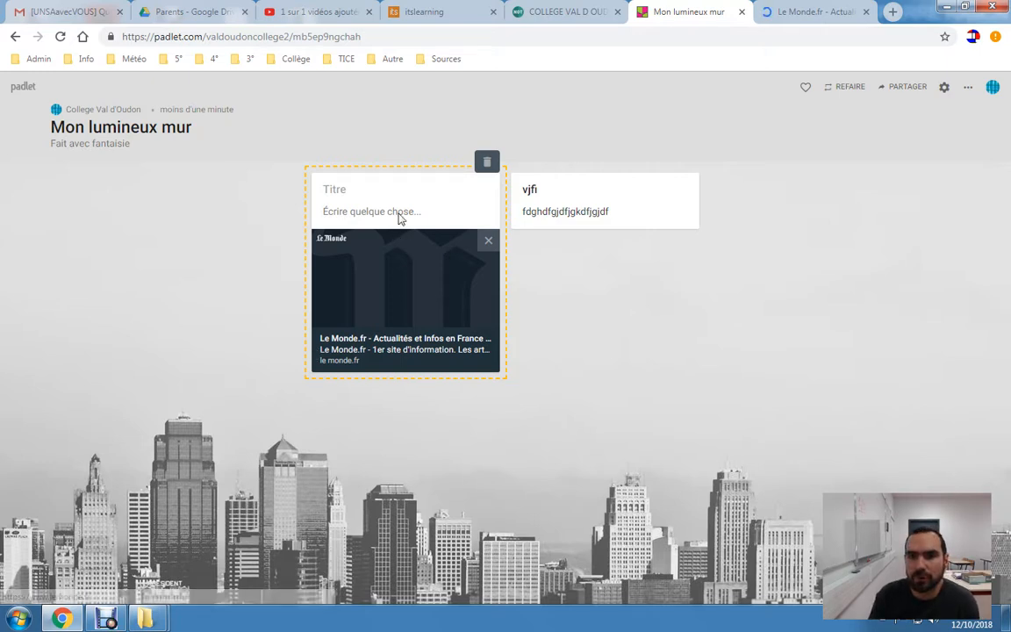
# Give the Le Monde post the body text "fgdgfsdgdf" and the title "gfgfhf", and finish editing it
pyautogui.click(399, 217)
pyautogui.write('fgdgfsdgdf')
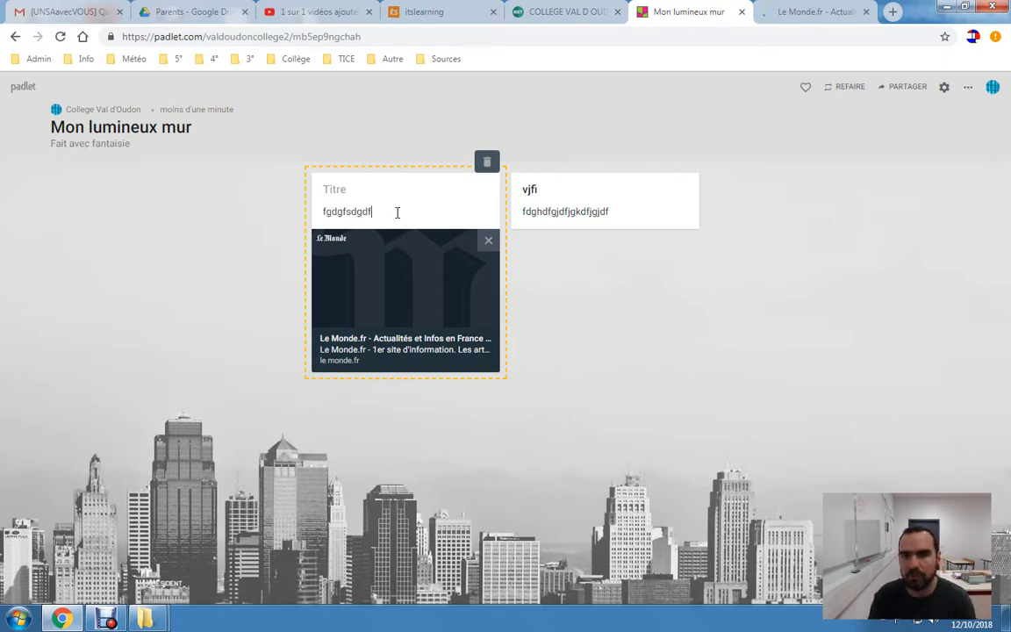
pyautogui.write('gfgfhf')
pyautogui.click(698, 386)
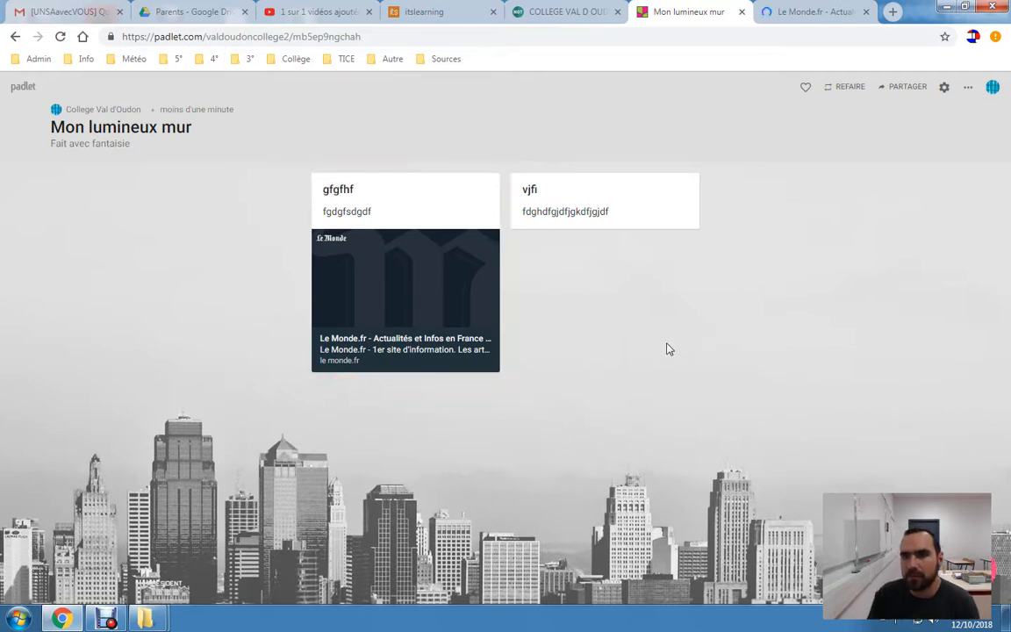
# Open the bookmarked Collège Val D Oudon website in a new browser tab and copy its web address
pyautogui.click(892, 12)
pyautogui.click(294, 59)
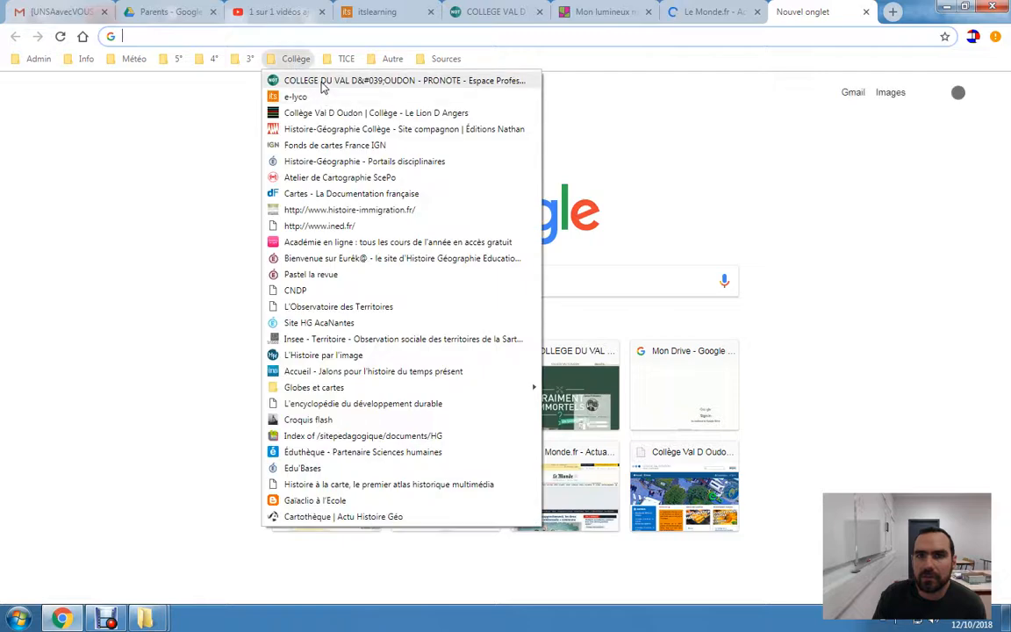
pyautogui.click(302, 112)
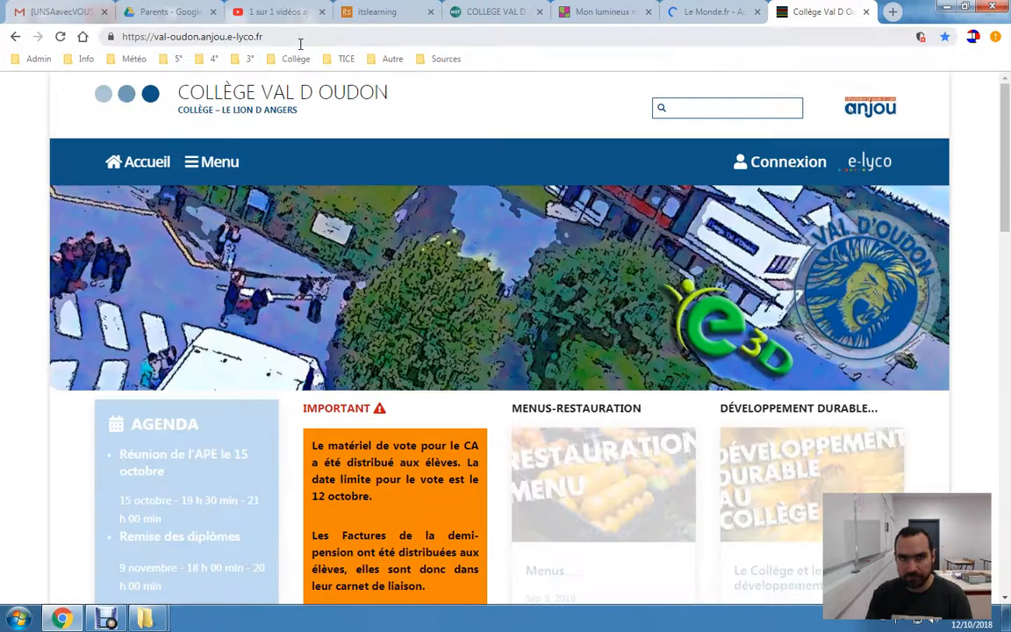
pyautogui.click(300, 41)
pyautogui.hotkey('ctrl', 'c')
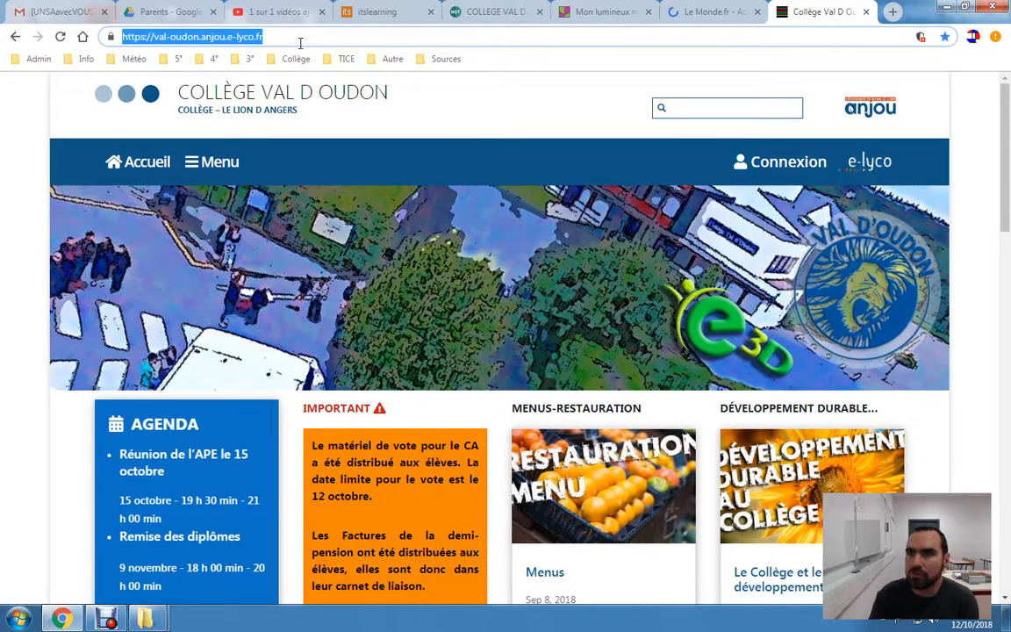
pyautogui.click(604, 12)
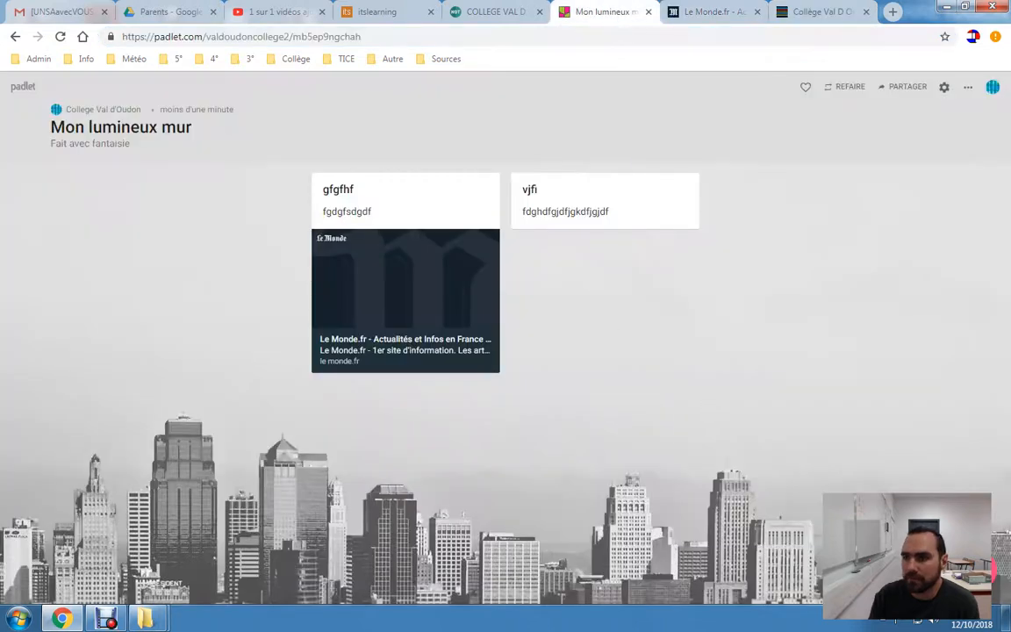
pyautogui.click(979, 570)
pyautogui.click(278, 246)
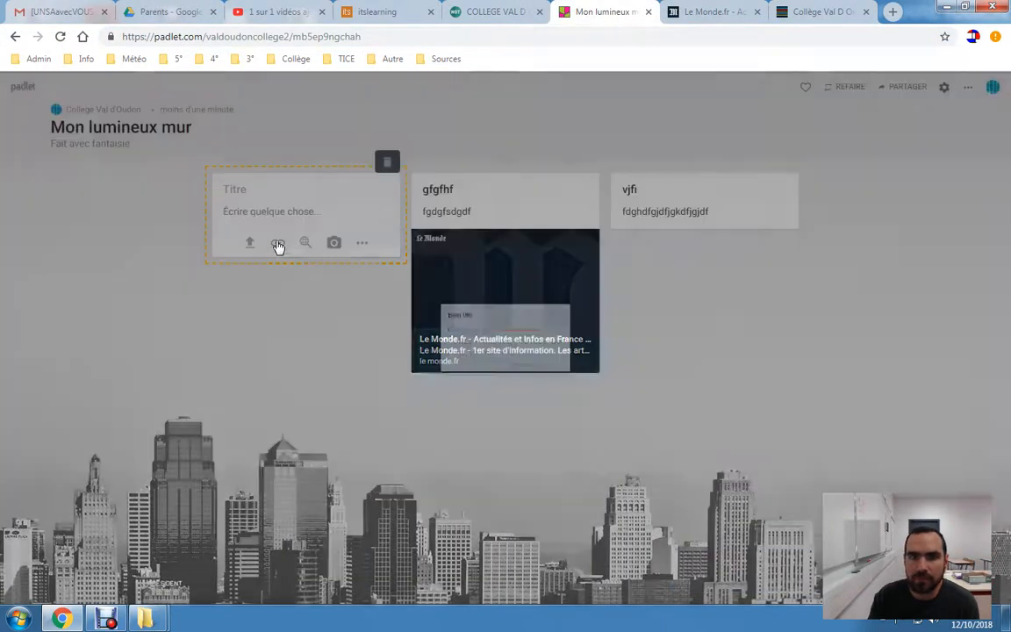
pyautogui.hotkey('ctrl', 'v')
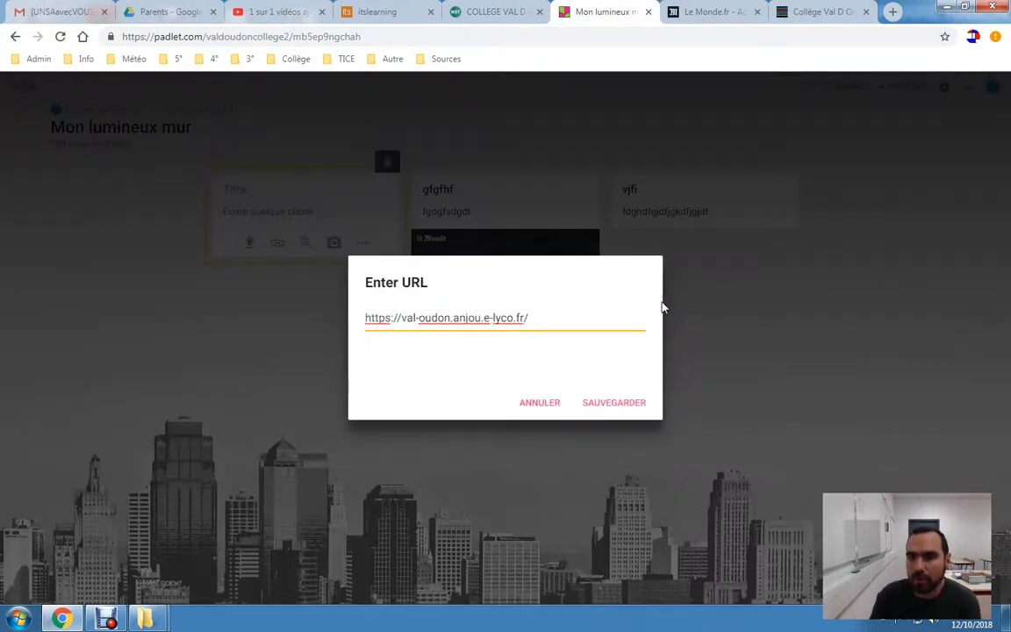
pyautogui.click(609, 403)
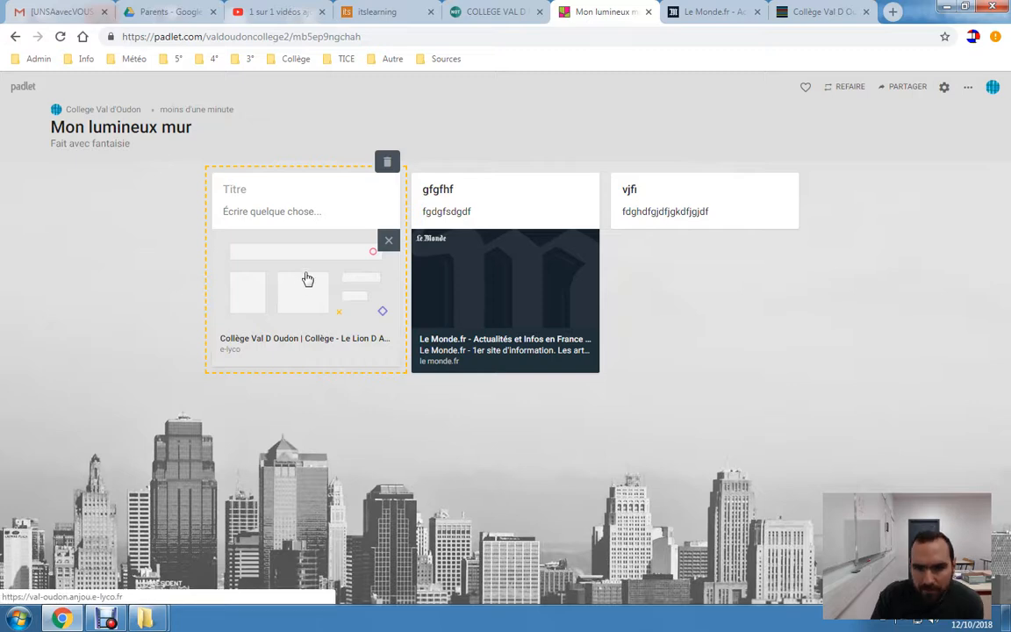
pyautogui.moveTo(307, 279); pyautogui.dragTo(612, 365)
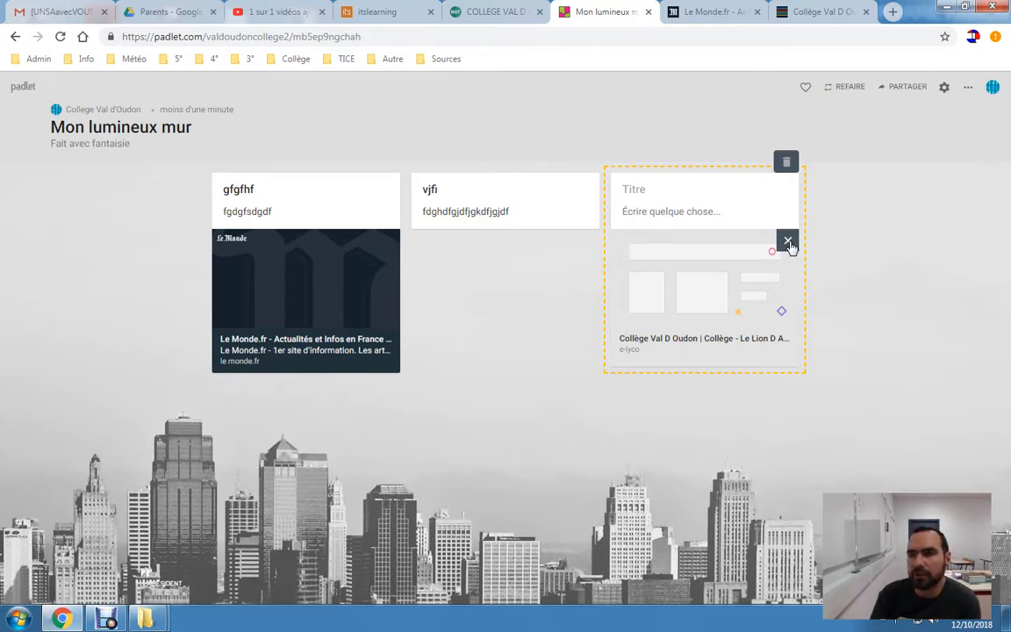
pyautogui.click(787, 243)
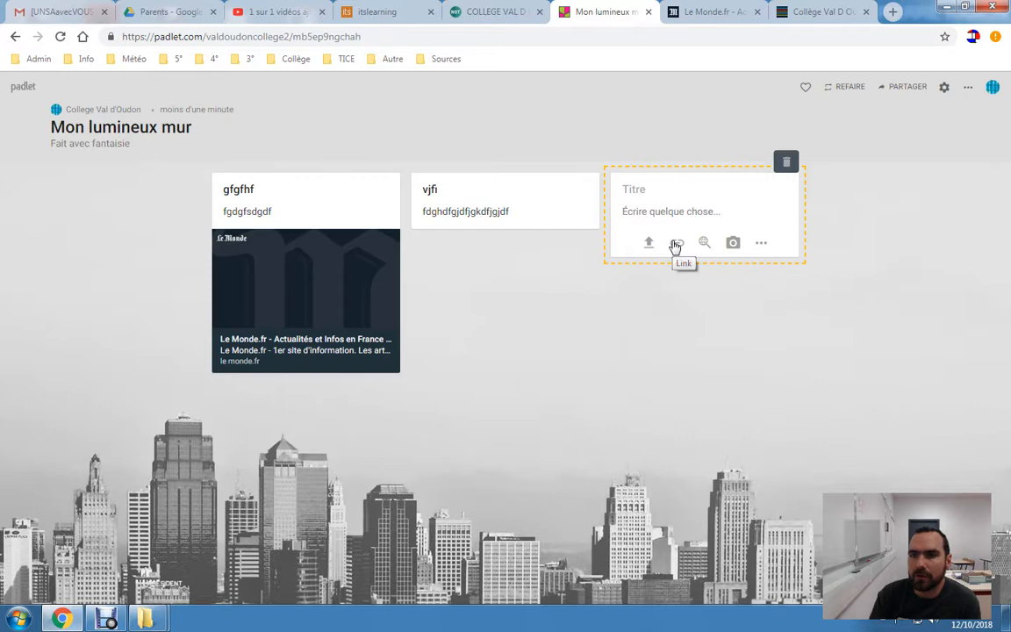
pyautogui.click(674, 245)
pyautogui.hotkey('ctrl', 'v')
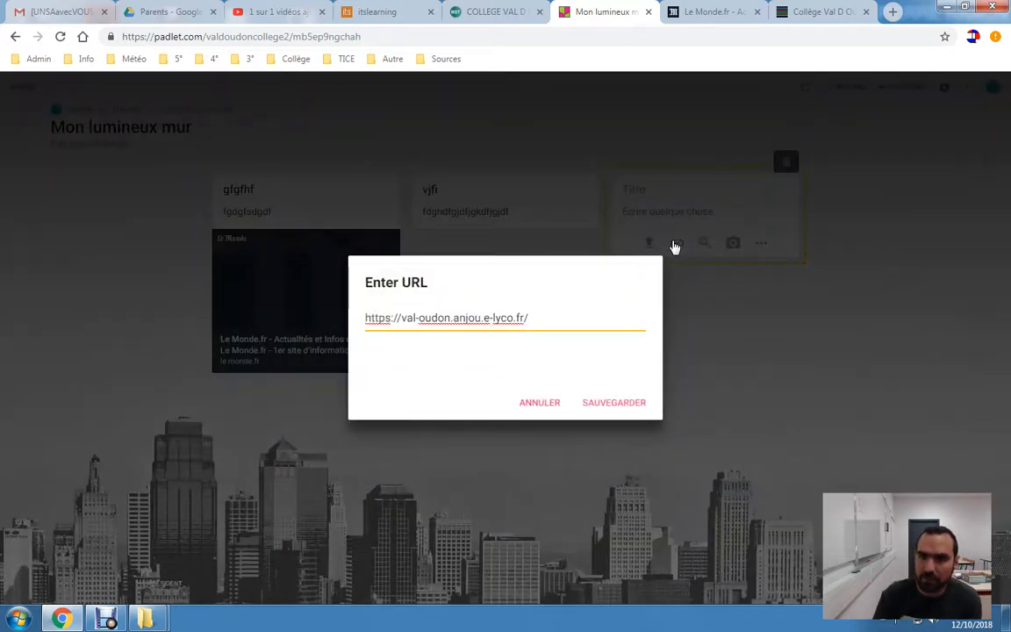
pyautogui.click(616, 405)
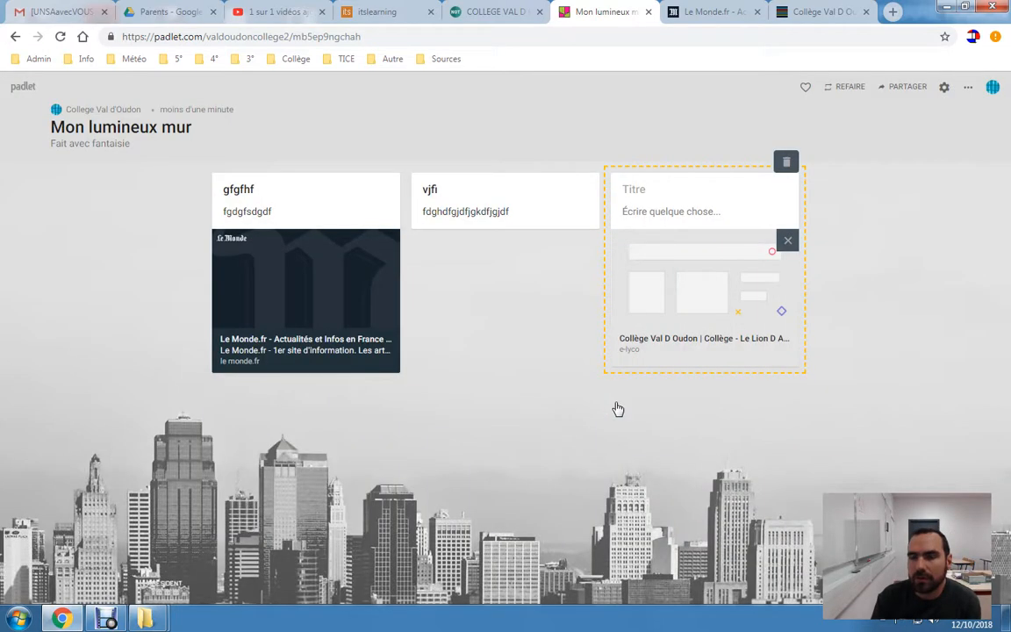
# Try rearranging the "vjfi" and "gfgfhf" posts on the wall and restore their original order
pyautogui.moveTo(510, 198); pyautogui.dragTo(278, 265)
pyautogui.moveTo(578, 267); pyautogui.dragTo(451, 246)
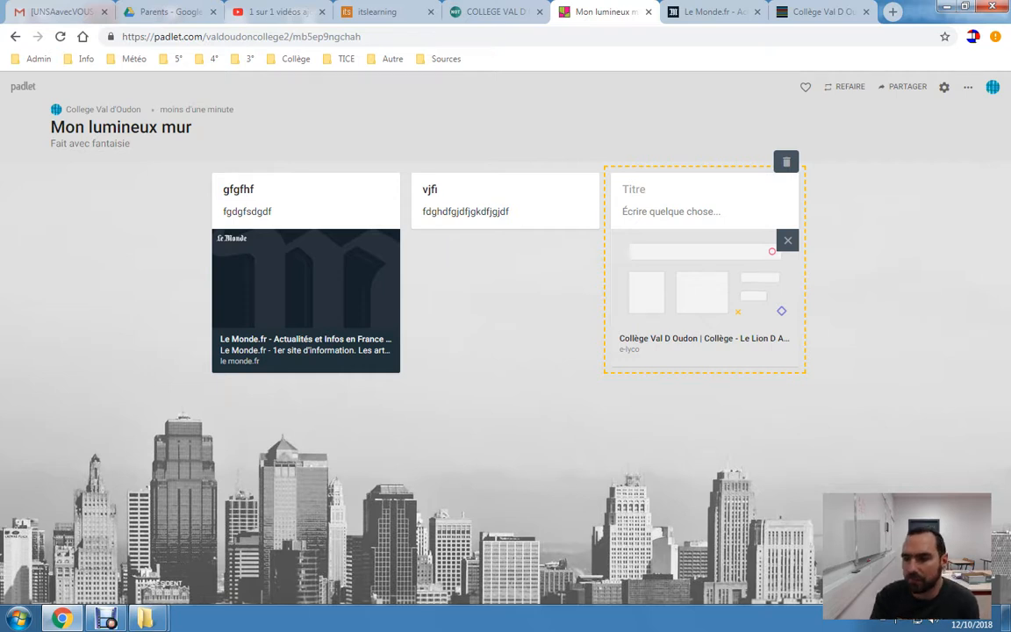
# Start a new post on the wall and copy the share link of the YouTube video "Tutoriel elyco parents 1"
pyautogui.click(969, 569)
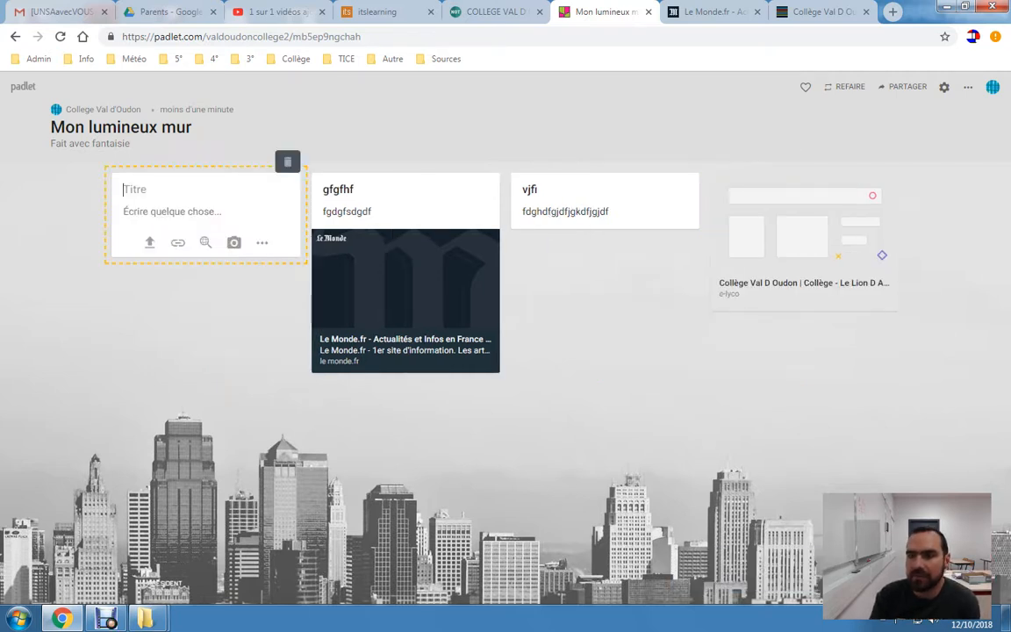
pyautogui.click(276, 18)
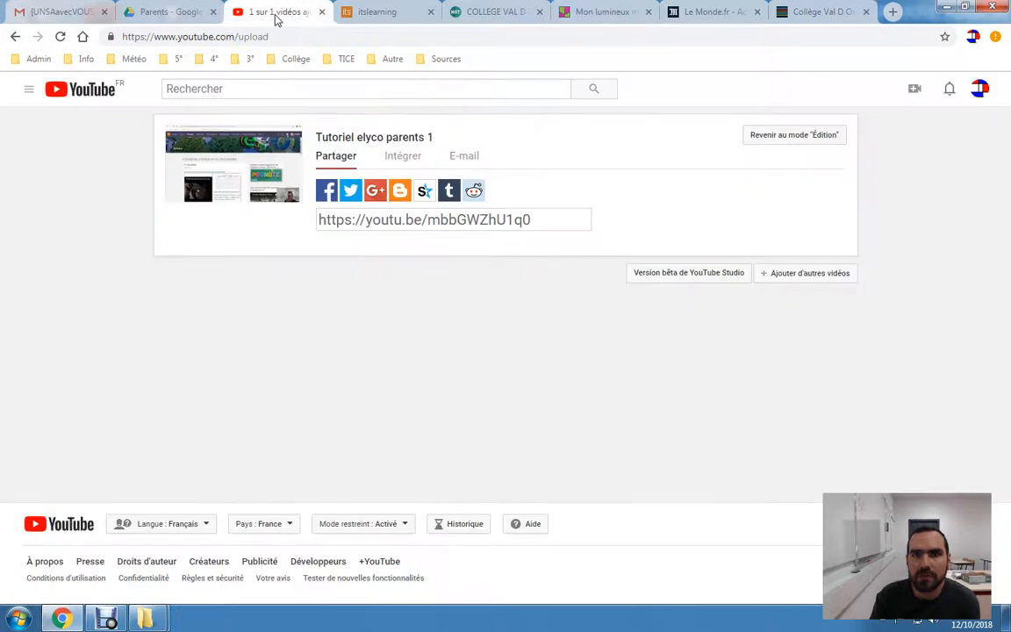
pyautogui.click(406, 219)
pyautogui.hotkey('ctrl', 'c')
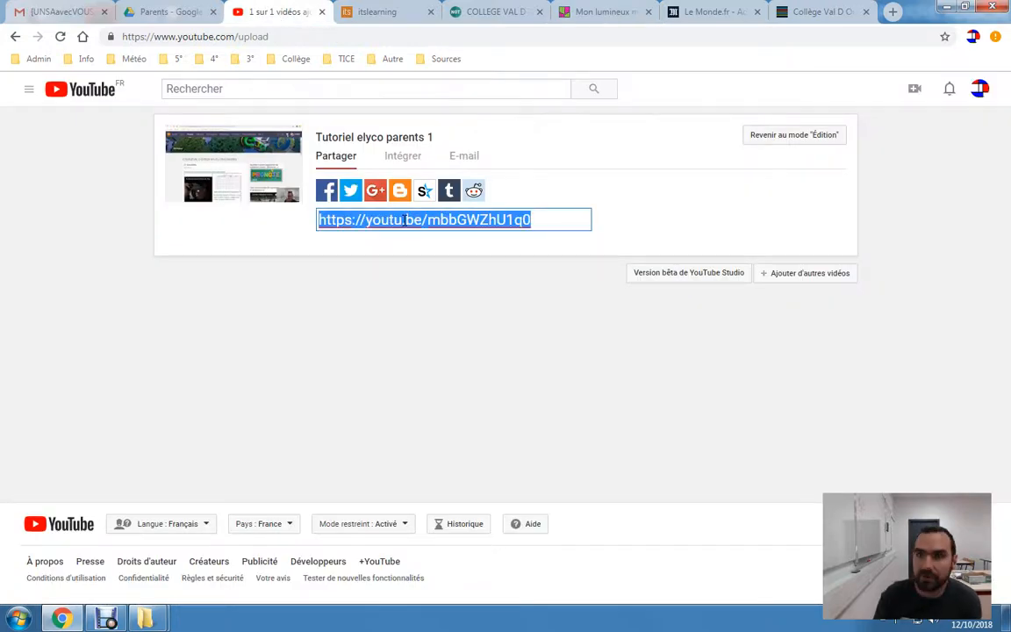
# Return to the Padlet wall and attach the copied YouTube video link to the new post
pyautogui.click(601, 13)
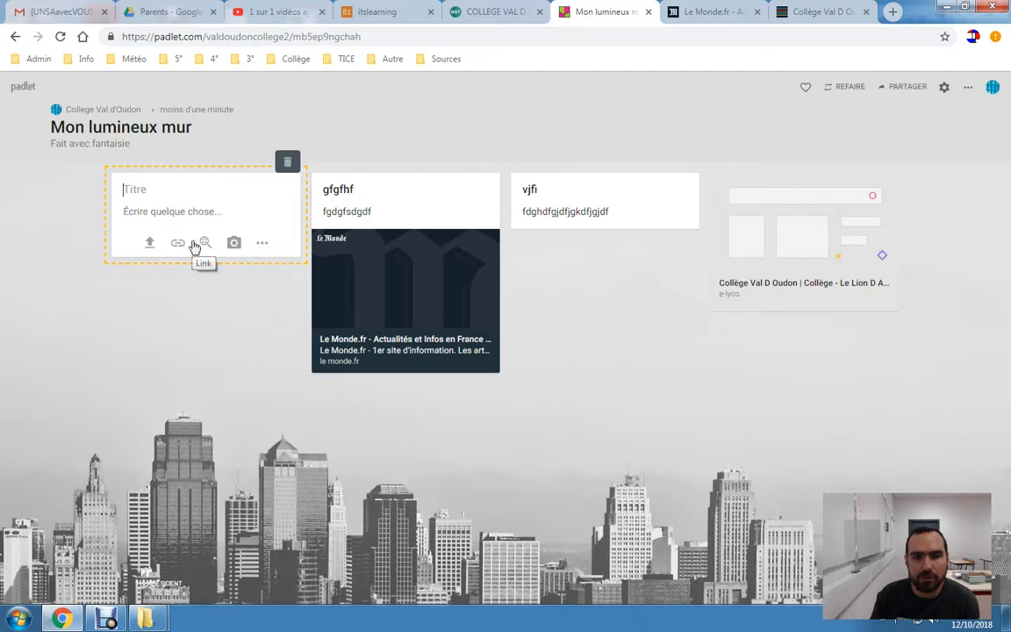
pyautogui.click(182, 250)
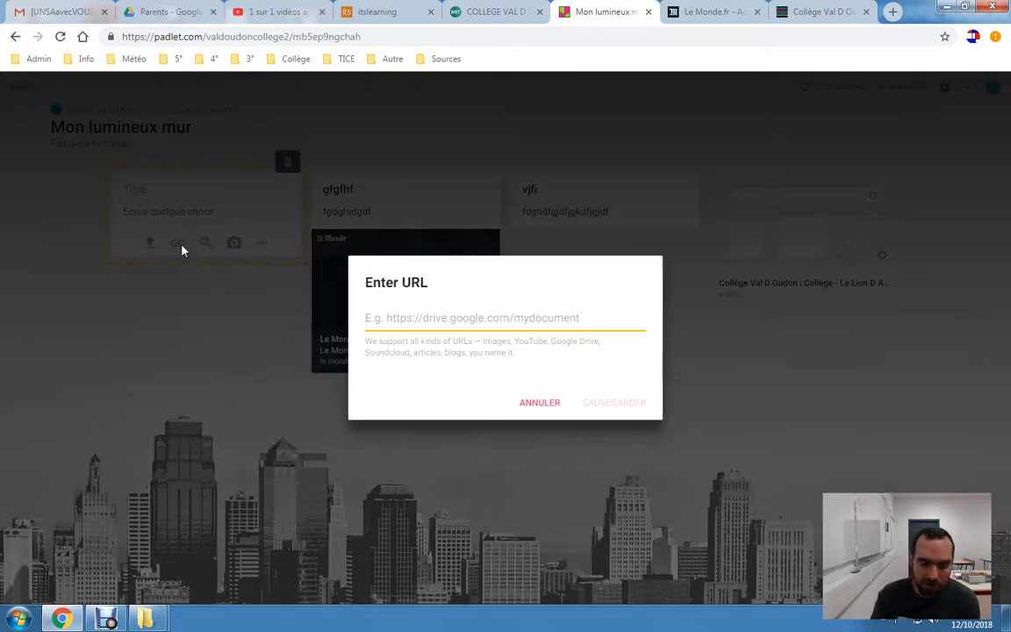
pyautogui.hotkey('ctrl', 'v')
pyautogui.click(606, 400)
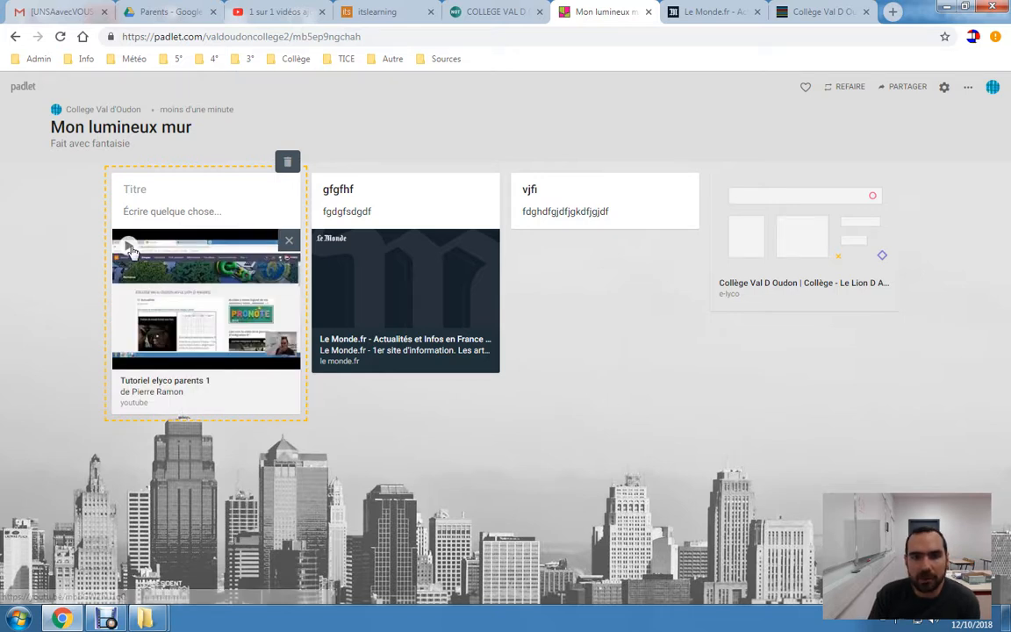
# Test playback of the video embedded in the post, follow its YouTube link and close the page that opens
pyautogui.click(130, 248)
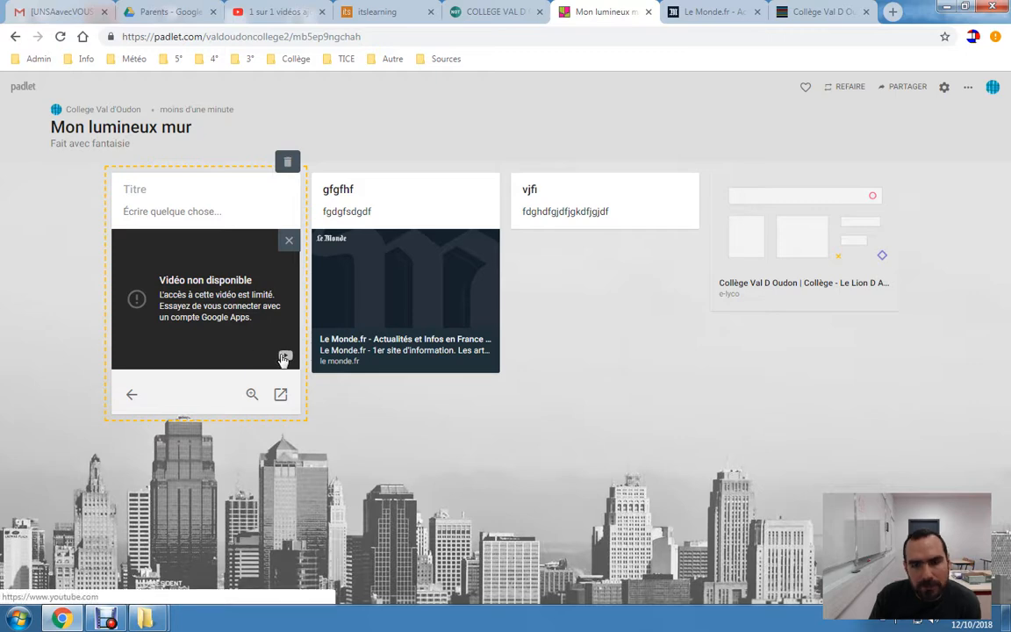
pyautogui.click(284, 358)
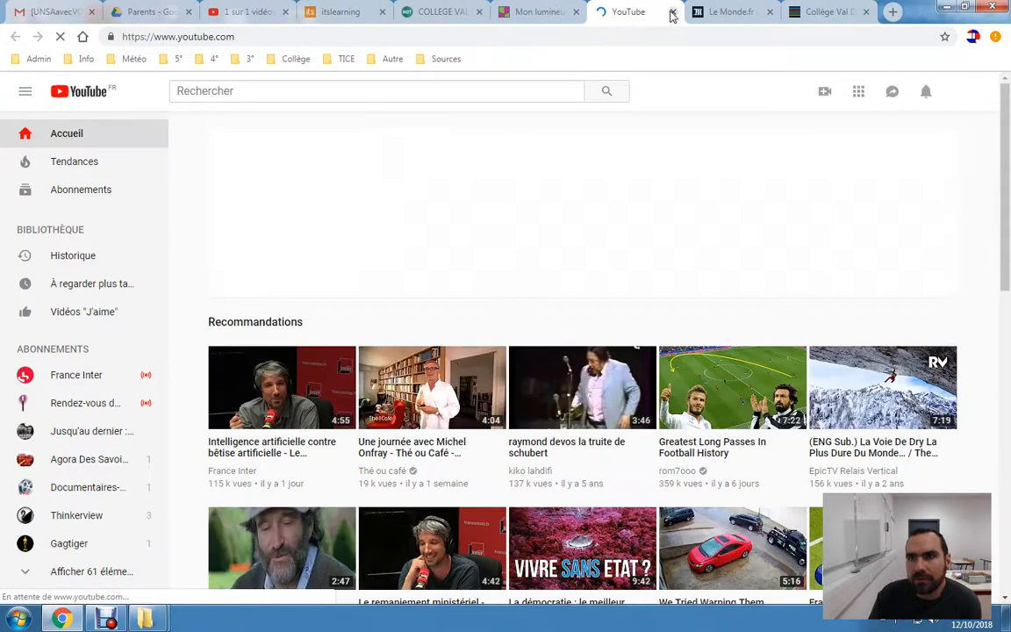
pyautogui.click(672, 13)
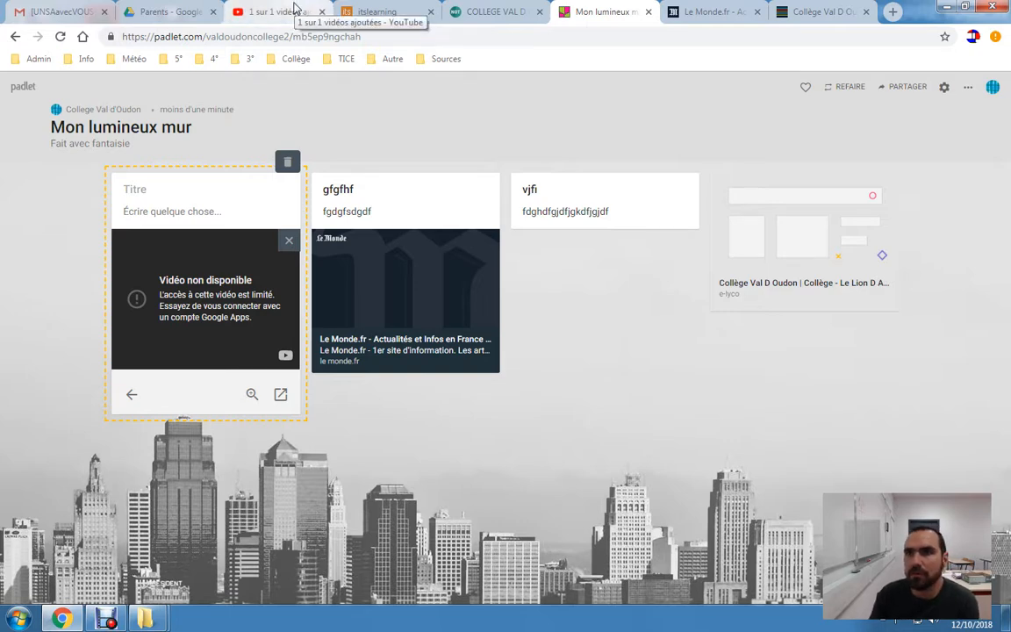
# Open a new browser tab and check which Google accounts are signed in
pyautogui.click(894, 12)
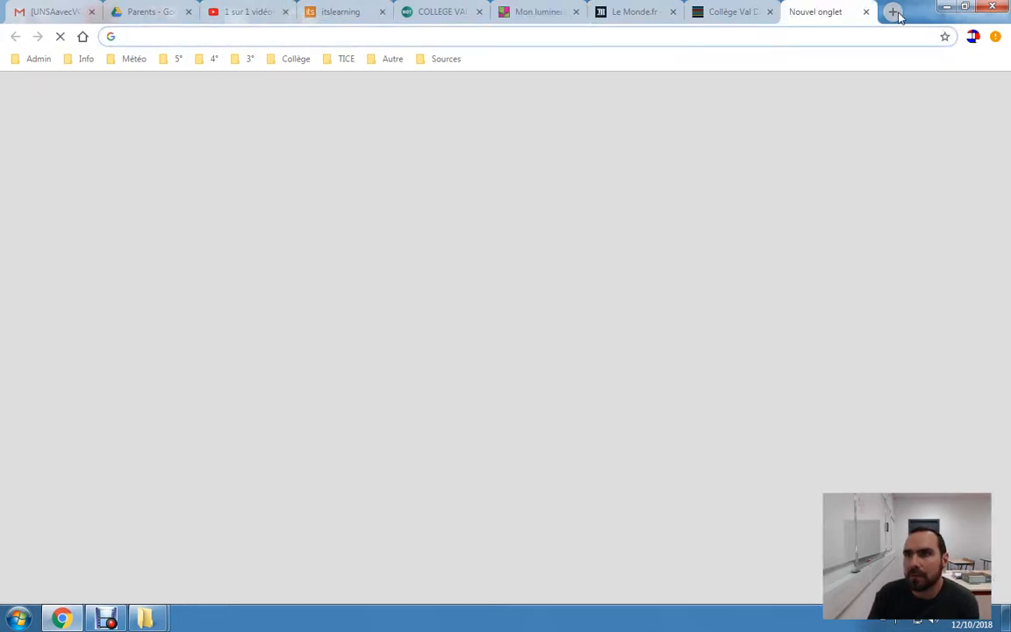
pyautogui.click(988, 96)
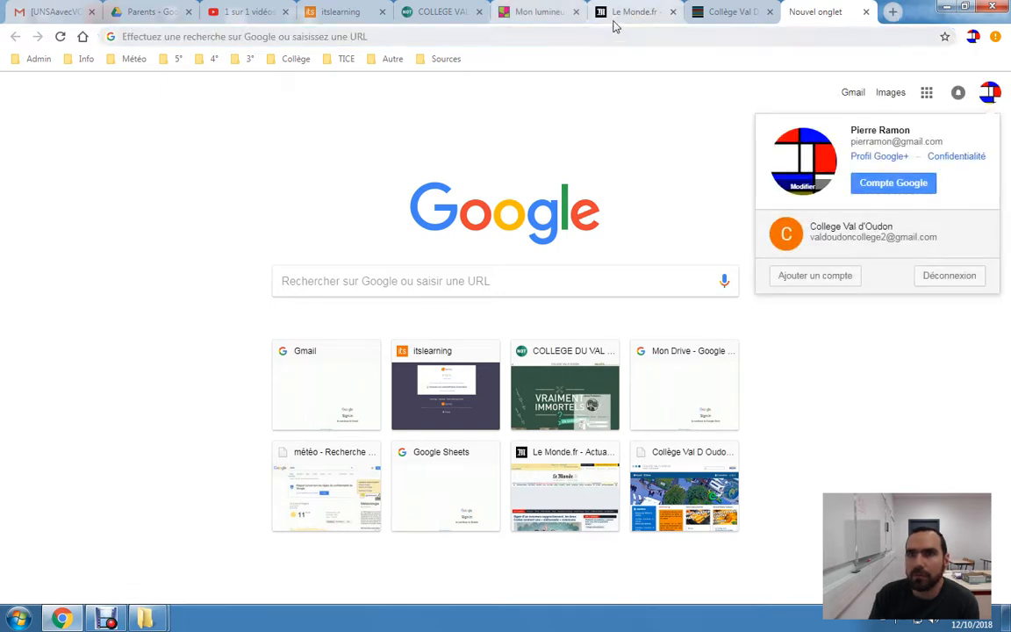
pyautogui.click(645, 103)
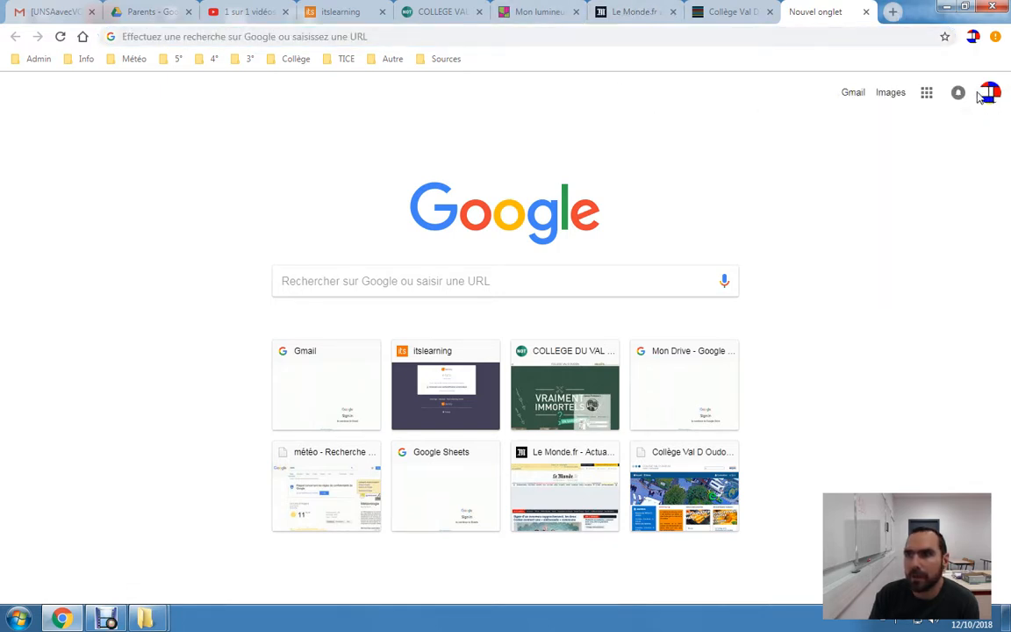
# Open YouTube, choose the video "Intelligence artificielle contre bêtise artificielle - Le Moment Meurice" and copy its web address
pyautogui.click(927, 92)
pyautogui.click(950, 167)
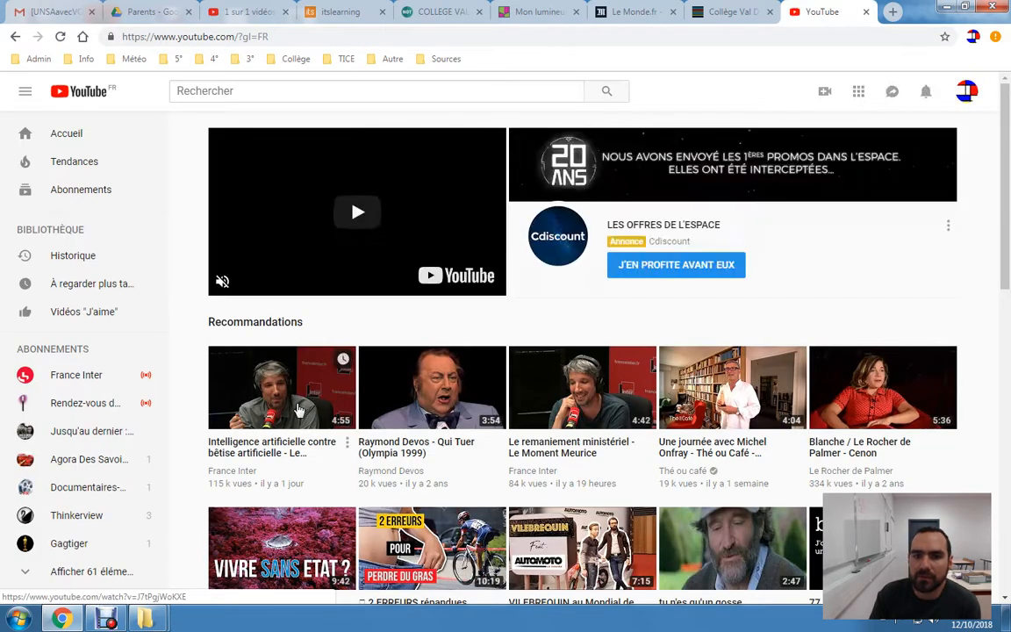
pyautogui.click(298, 409)
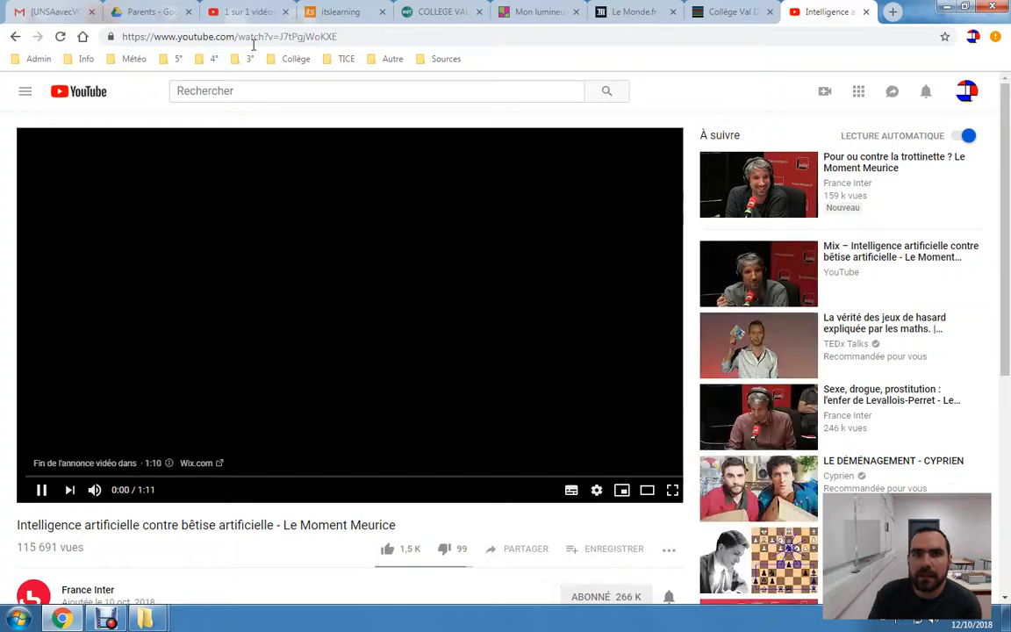
pyautogui.click(254, 42)
pyautogui.hotkey('ctrl', 'c')
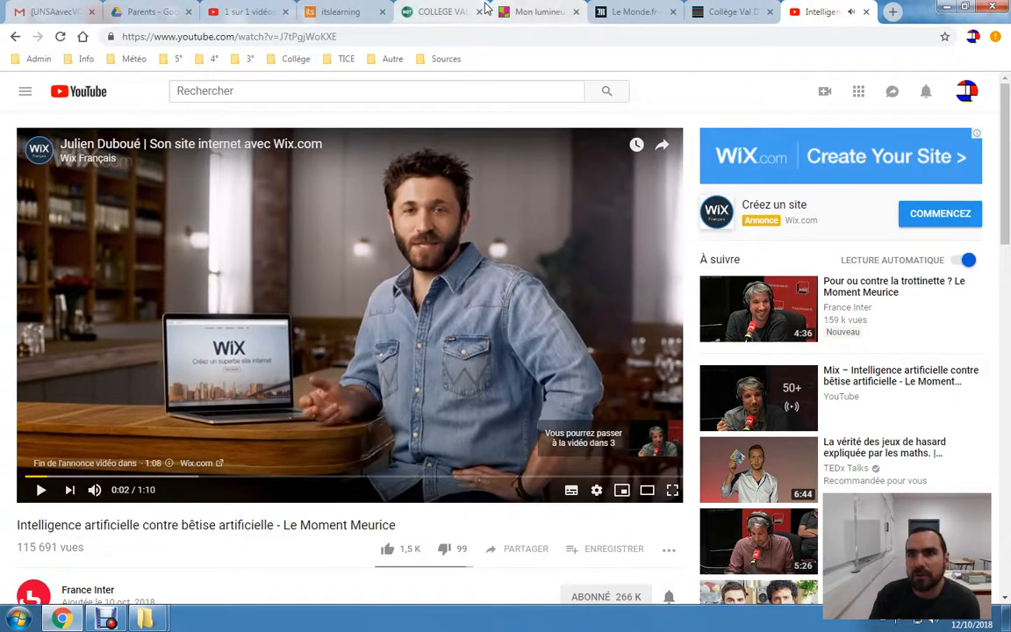
# Return to the Padlet wall, attach the copied YouTube link to a new post and briefly test the video's playback
pyautogui.click(531, 11)
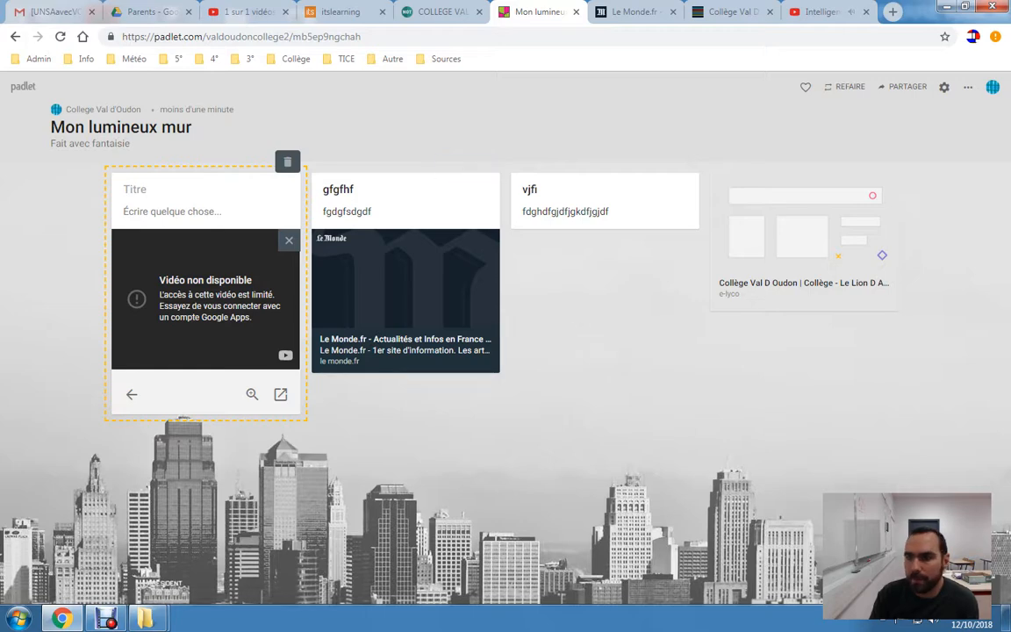
pyautogui.click(831, 436)
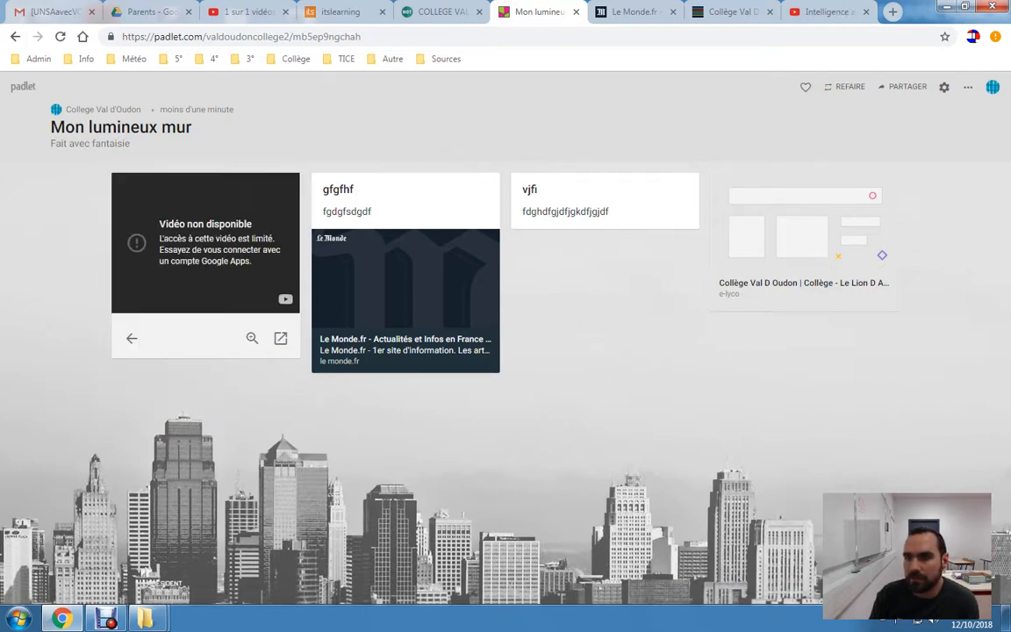
pyautogui.doubleClick(528, 399)
pyautogui.click(80, 244)
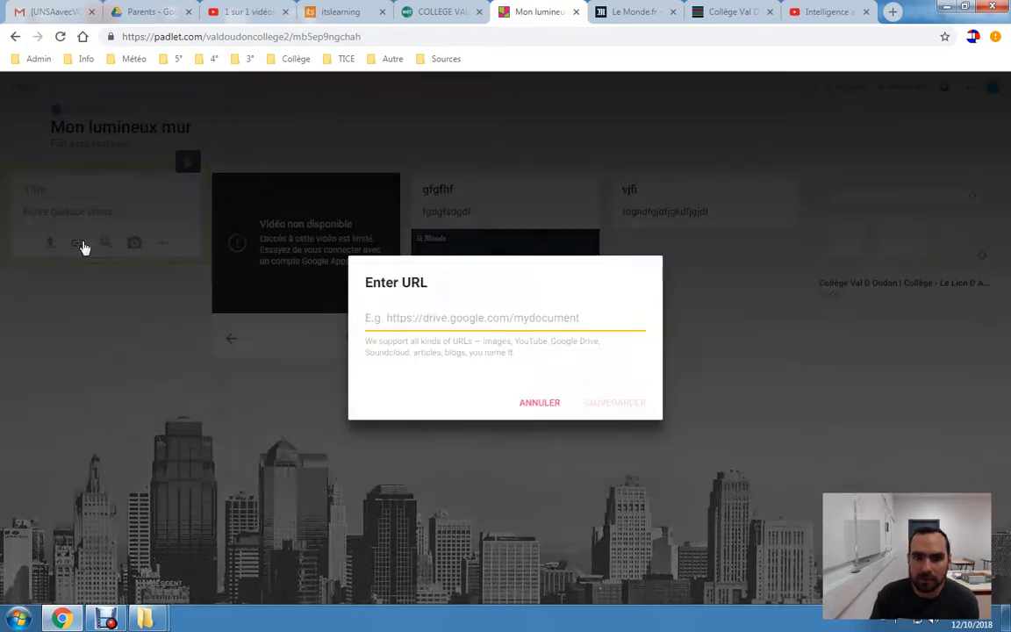
pyautogui.hotkey('ctrl', 'v')
pyautogui.click(618, 406)
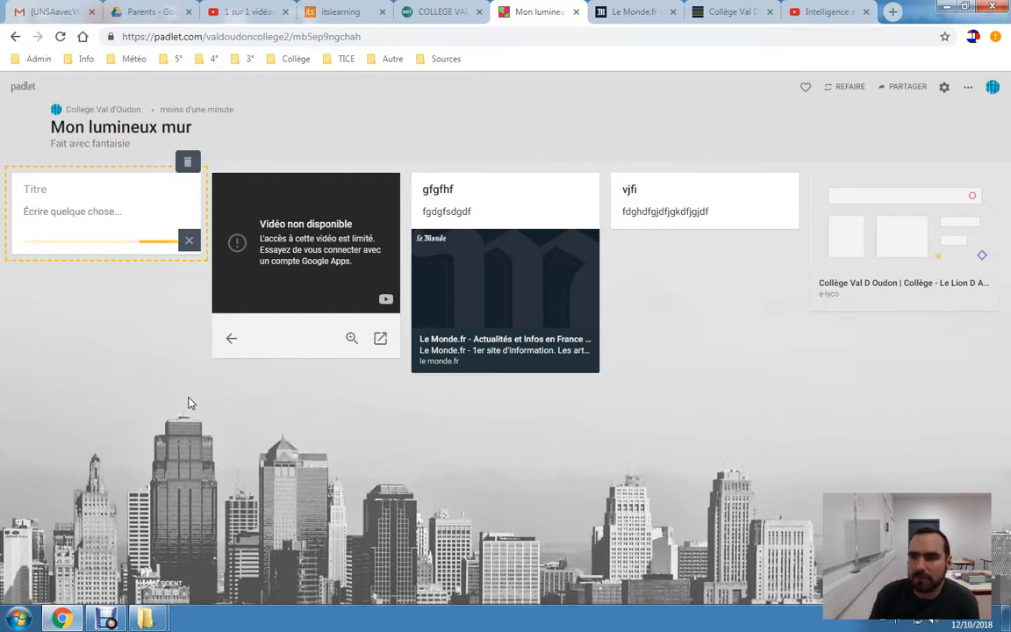
pyautogui.click(29, 246)
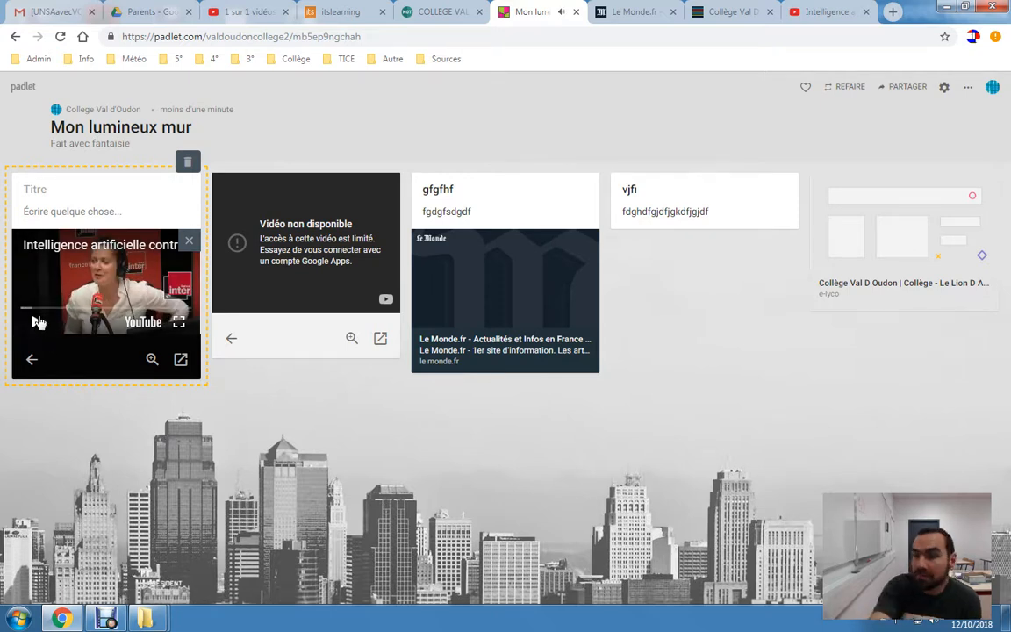
pyautogui.click(37, 322)
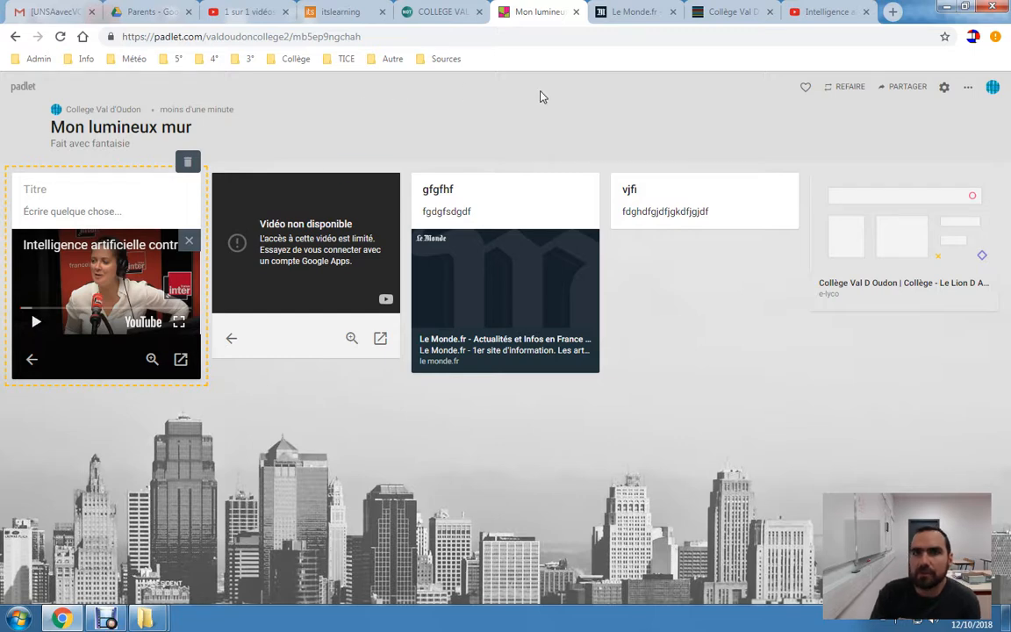
# Go through Google Drive to Docs, open "Chapitre 2-Les aires urbaines, géographie d'une France mondialisée.odt" and copy its web address
pyautogui.click(165, 12)
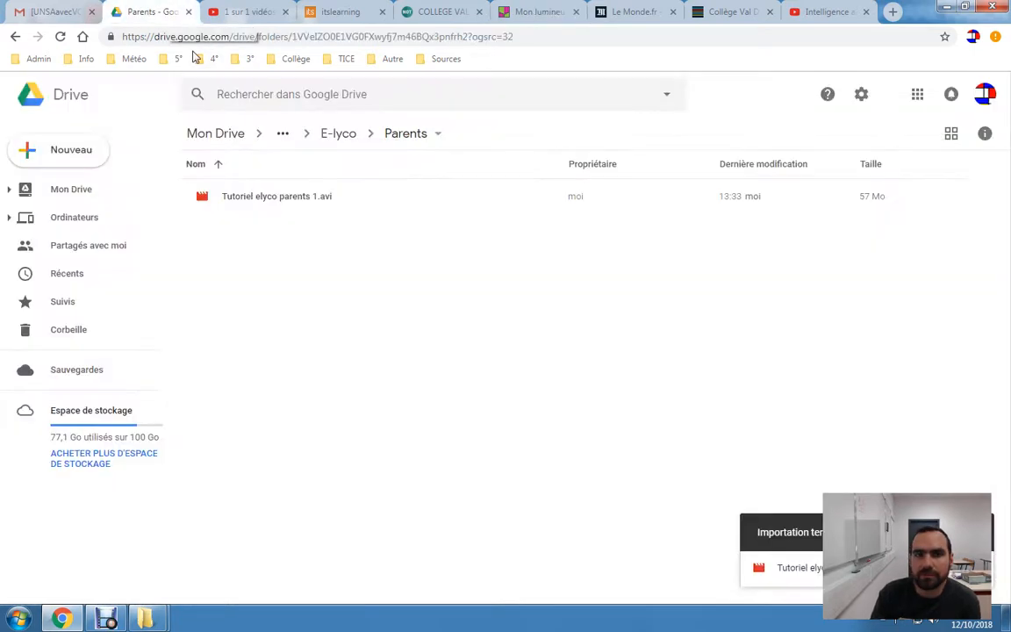
pyautogui.click(83, 189)
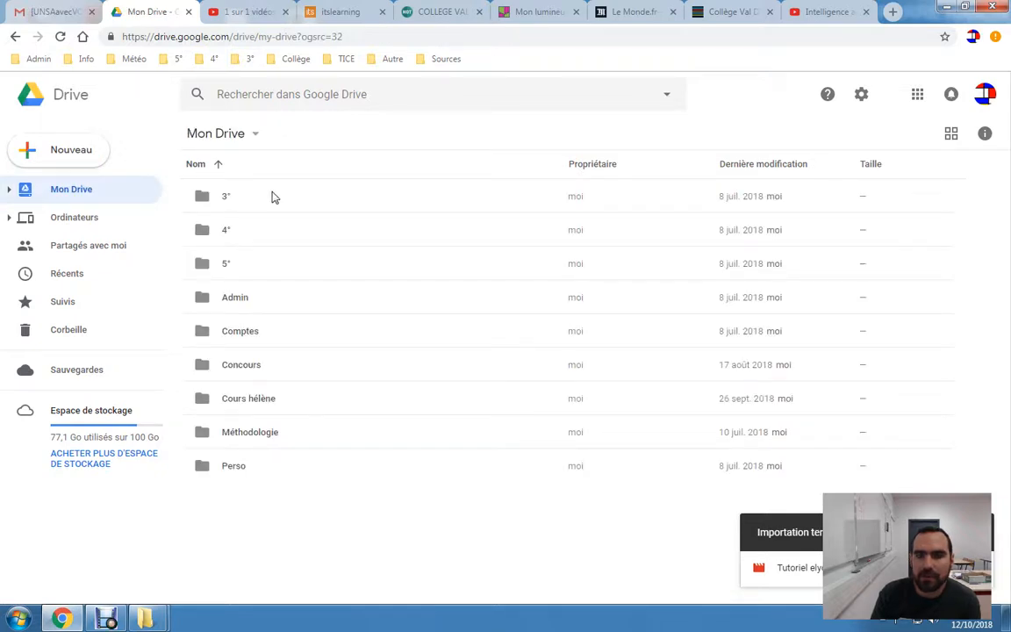
pyautogui.click(917, 94)
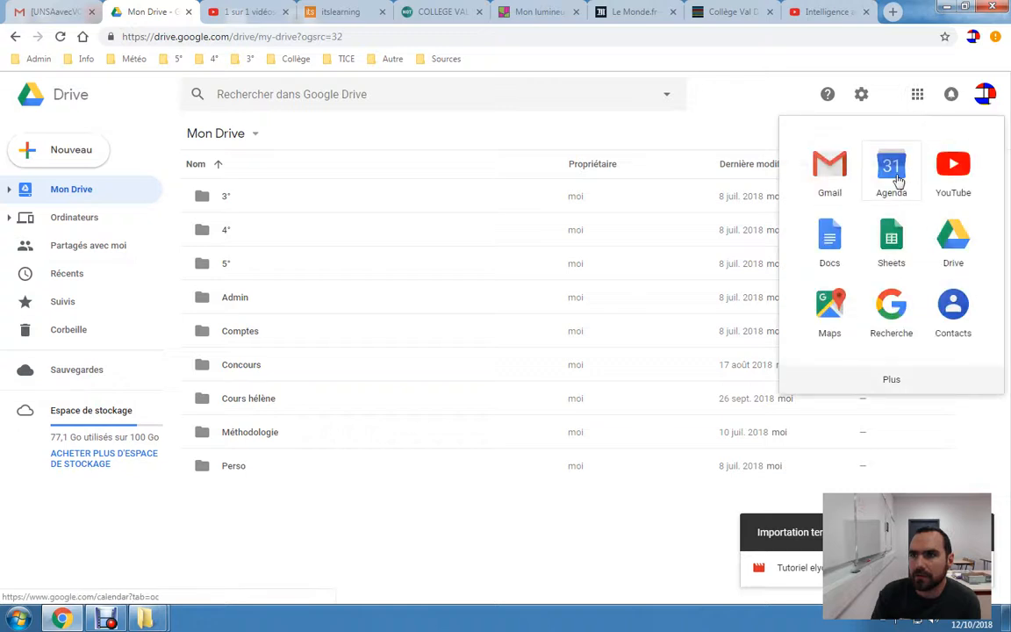
pyautogui.click(825, 263)
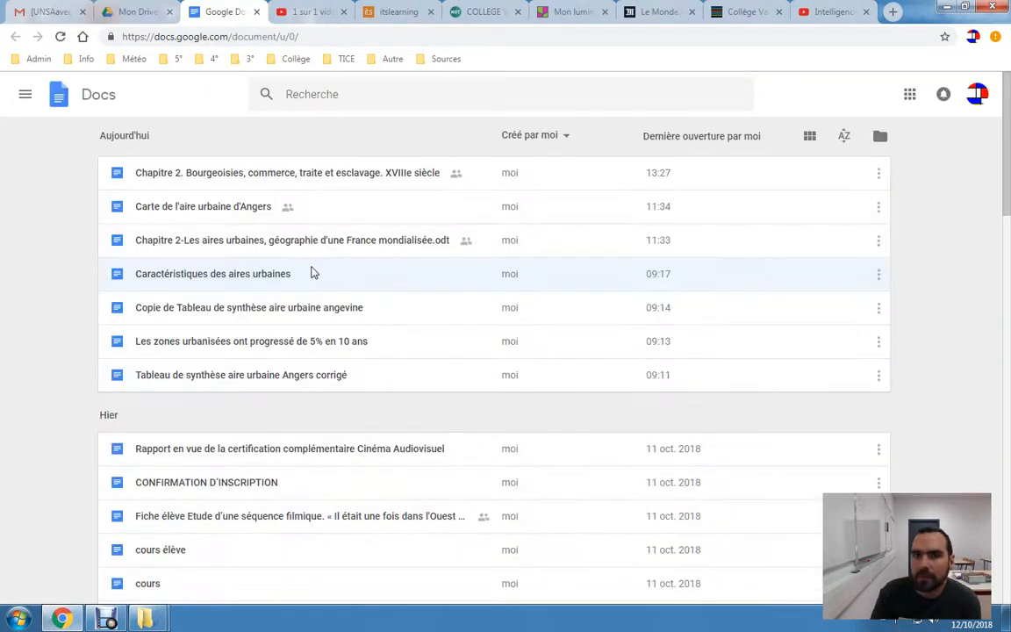
pyautogui.click(272, 250)
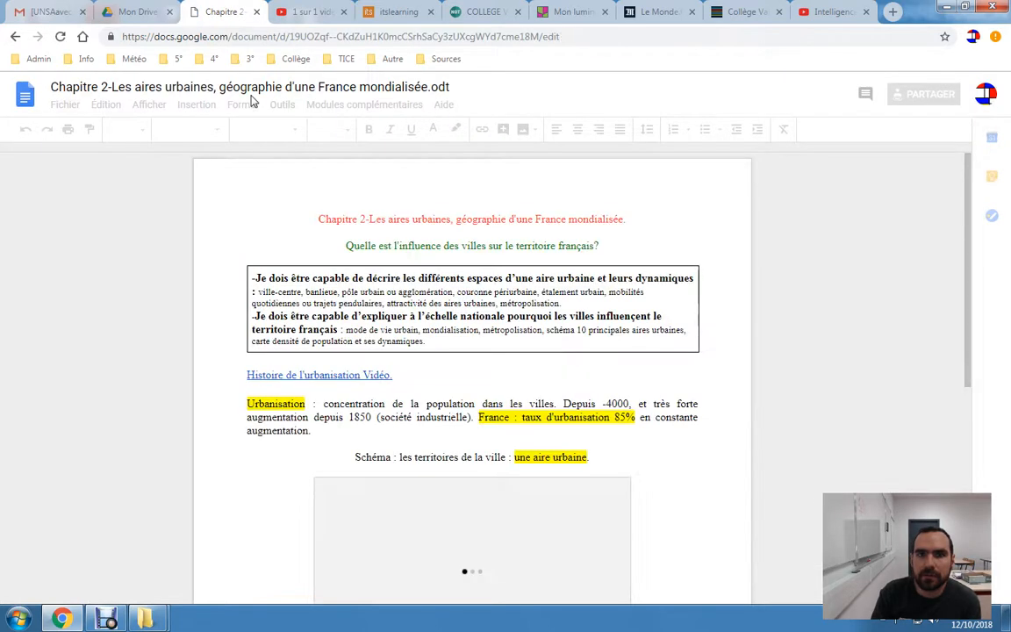
pyautogui.click(257, 37)
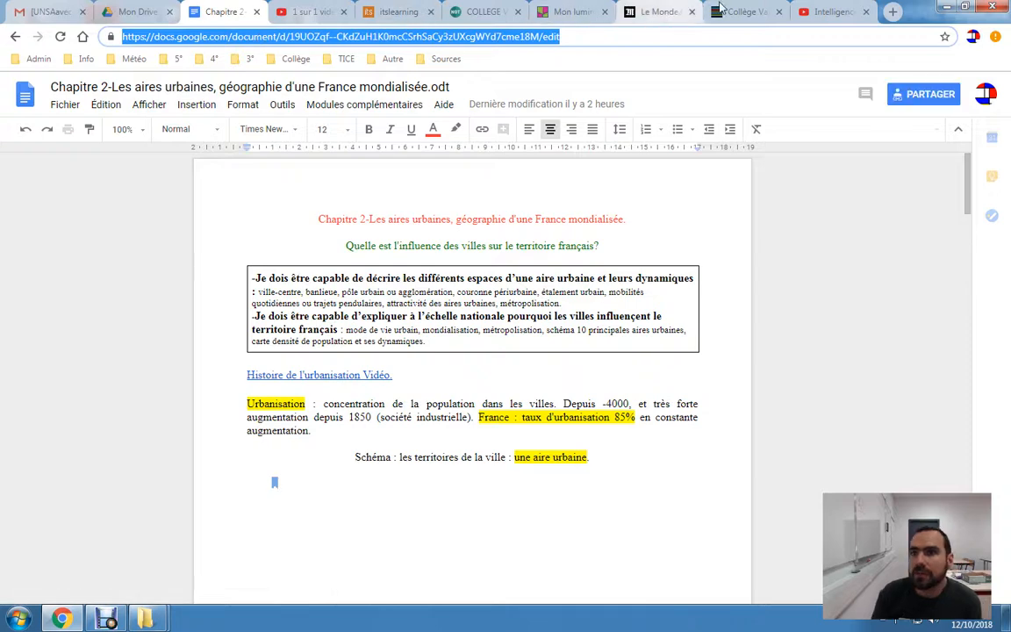
# Return to the Padlet wall and attach the copied Google Docs link to a new post
pyautogui.click(575, 13)
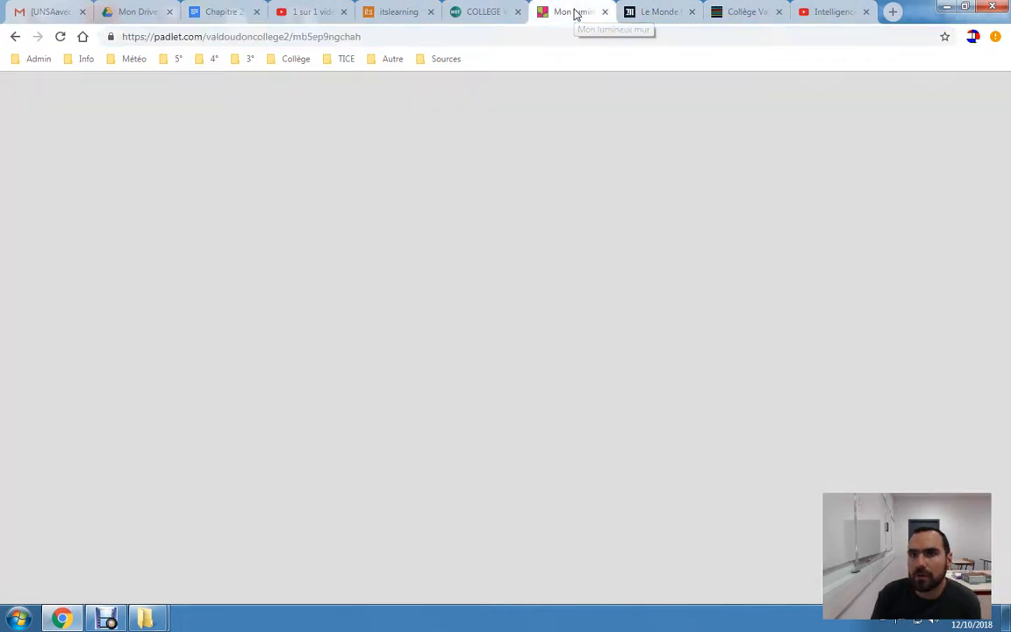
pyautogui.click(717, 431)
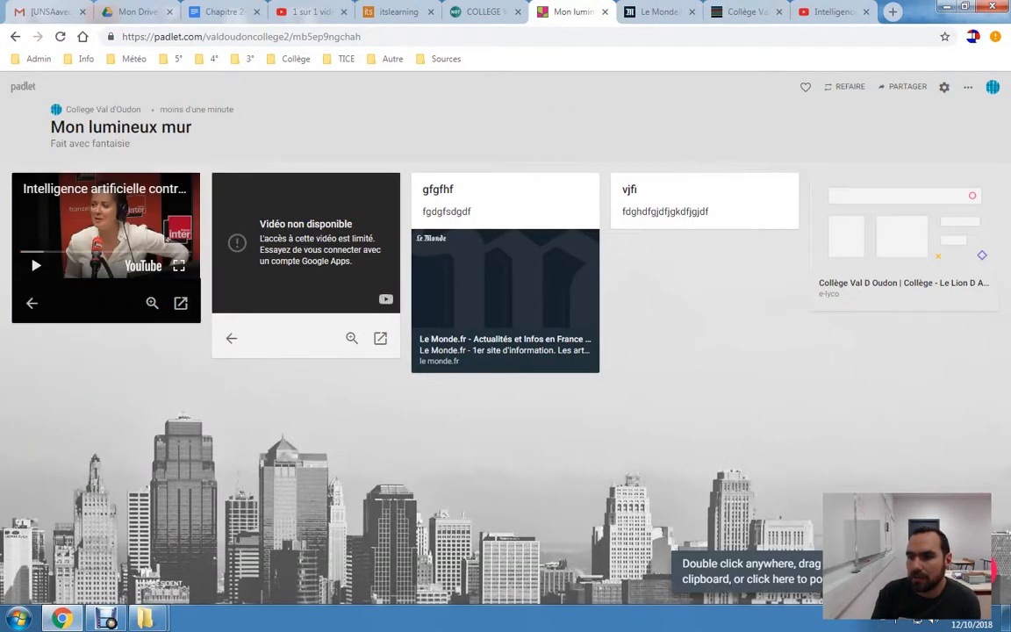
pyautogui.doubleClick(717, 430)
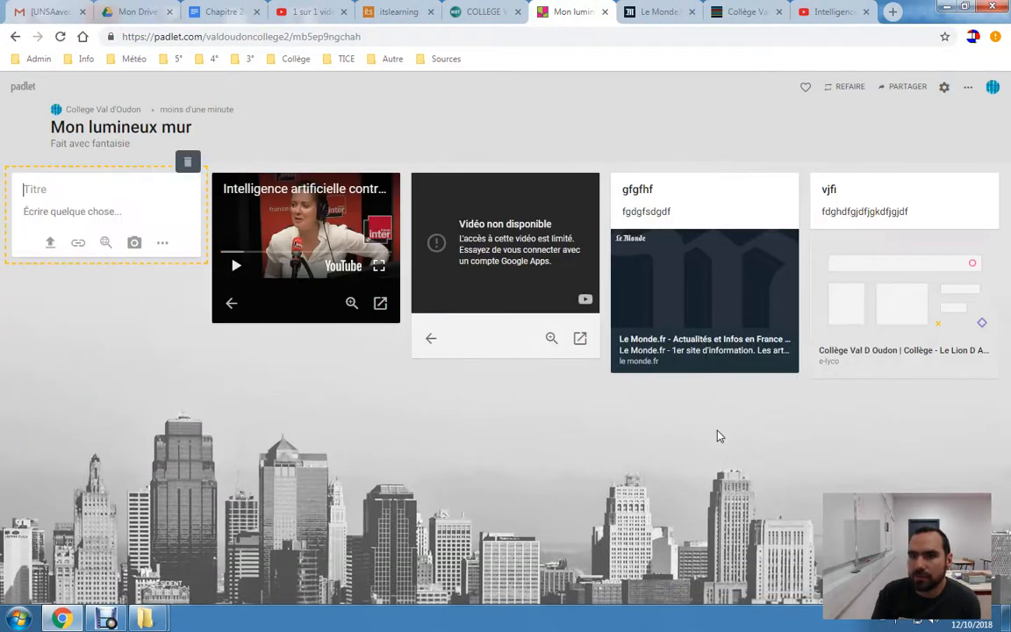
pyautogui.click(78, 244)
pyautogui.hotkey('ctrl', 'v')
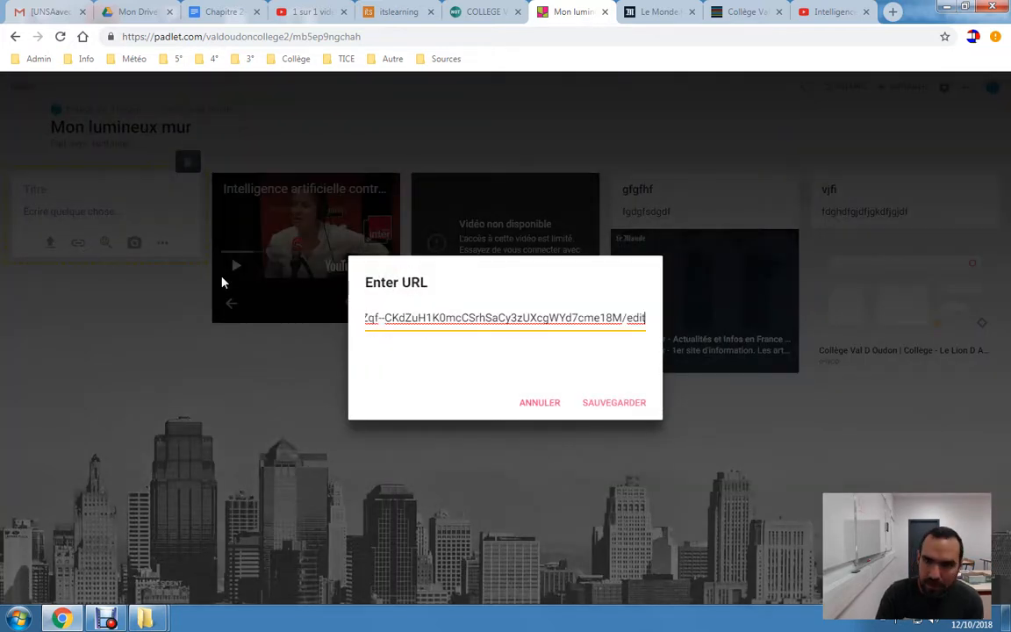
pyautogui.click(619, 404)
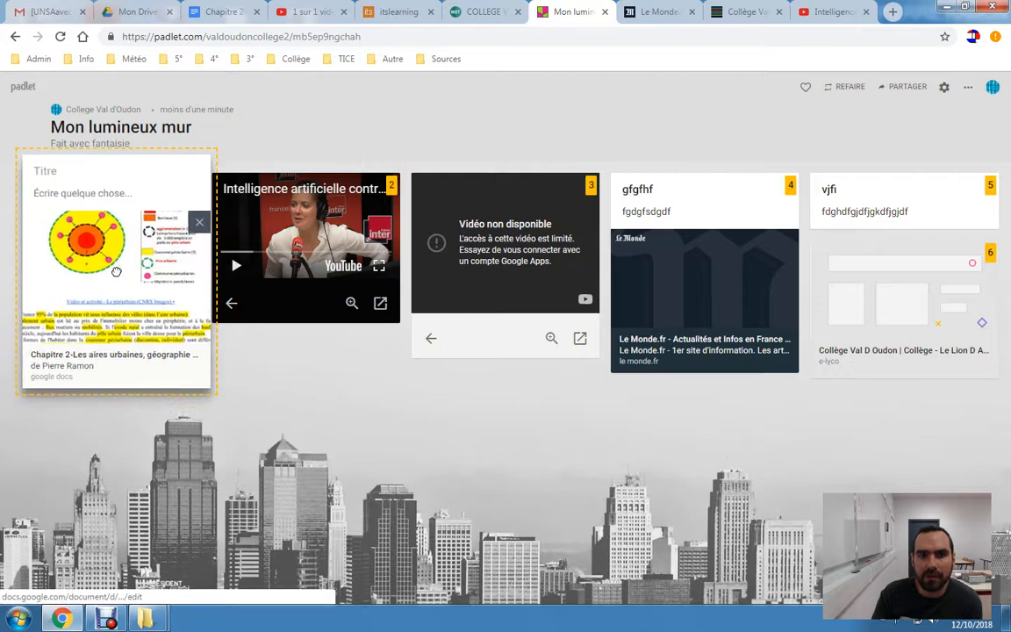
pyautogui.moveTo(114, 272); pyautogui.dragTo(119, 301)
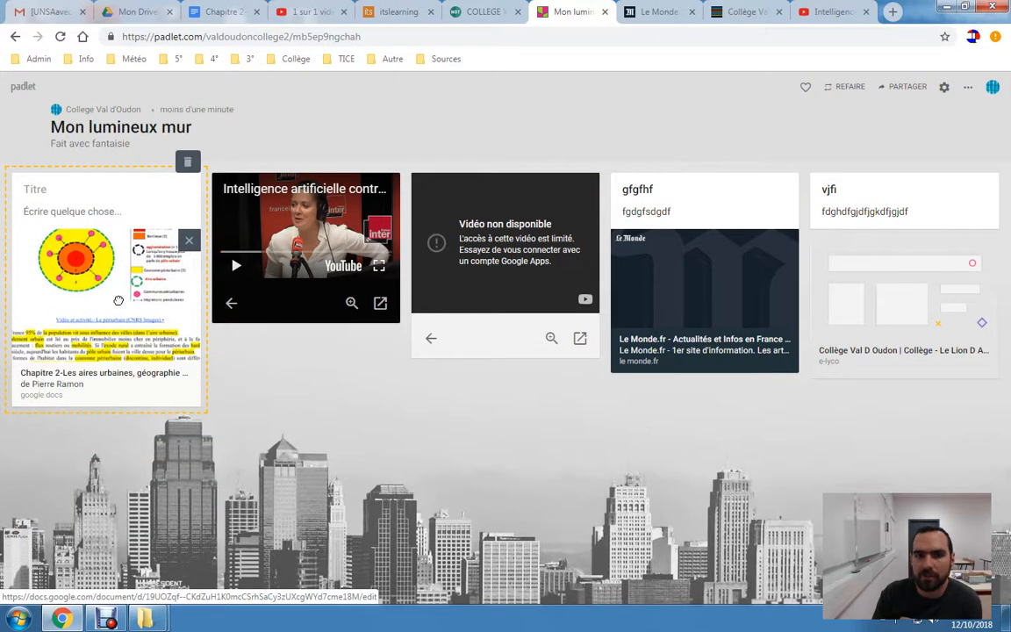
# Open Google Sheets in a new browser tab, open the "Copie de BÊTA • TABLEUR D'ÉVALUATION" spreadsheet and select its web address
pyautogui.click(890, 13)
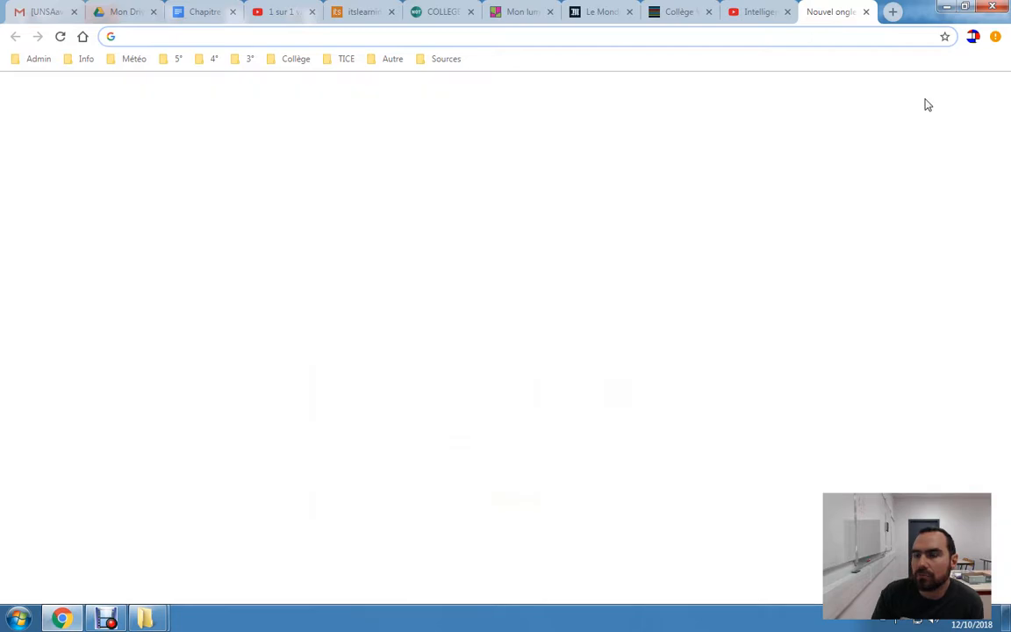
pyautogui.click(927, 93)
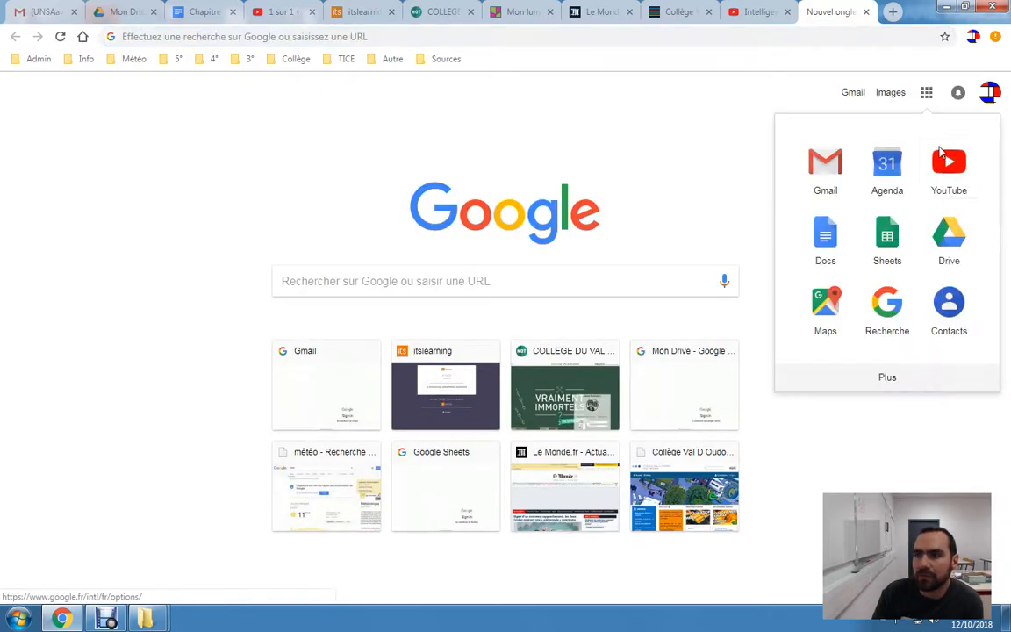
pyautogui.click(888, 235)
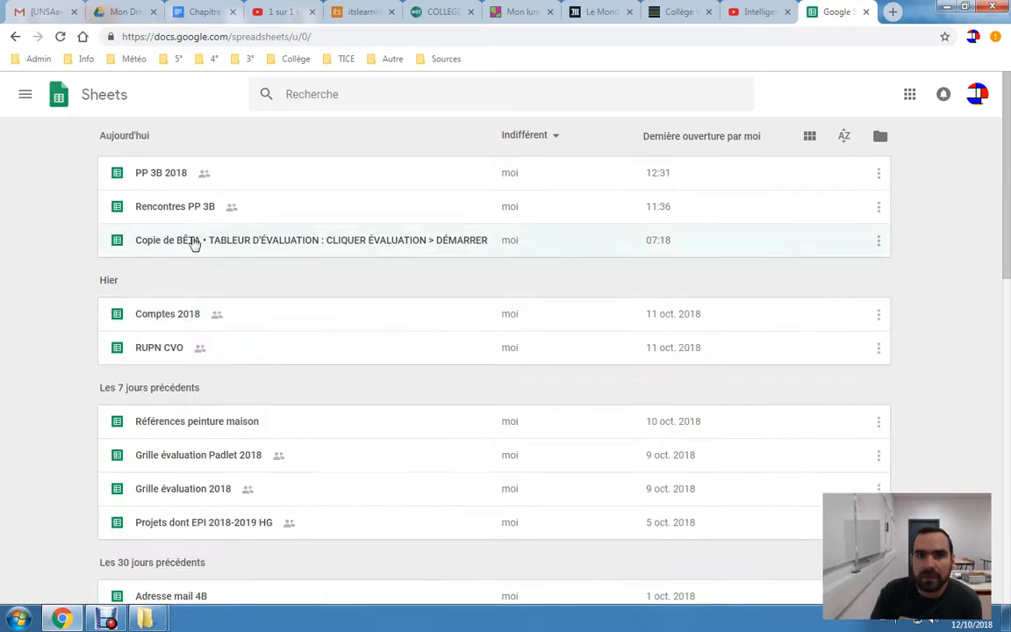
pyautogui.click(174, 244)
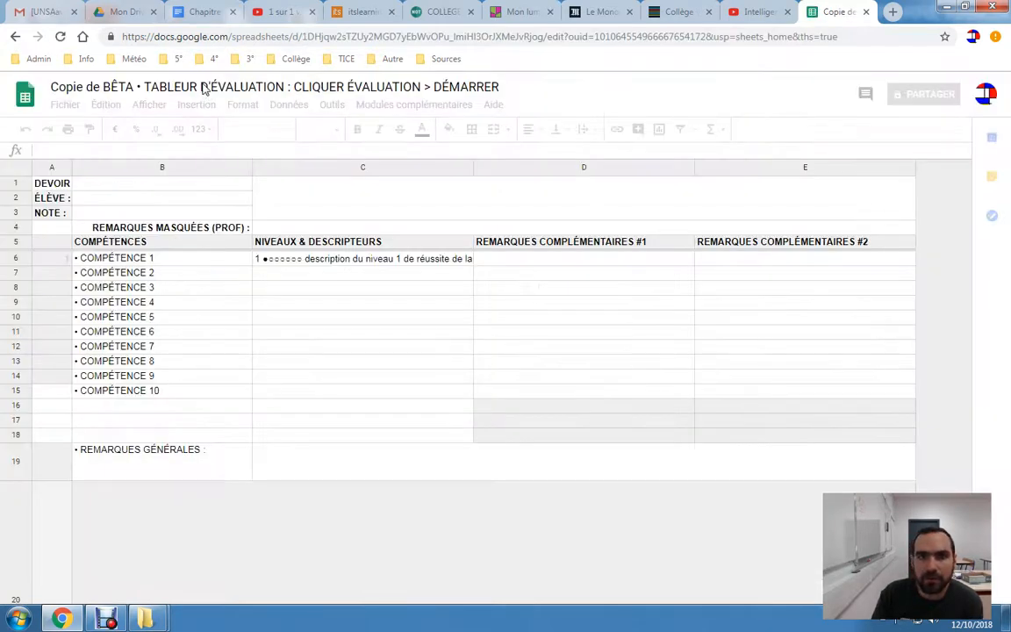
pyautogui.click(220, 37)
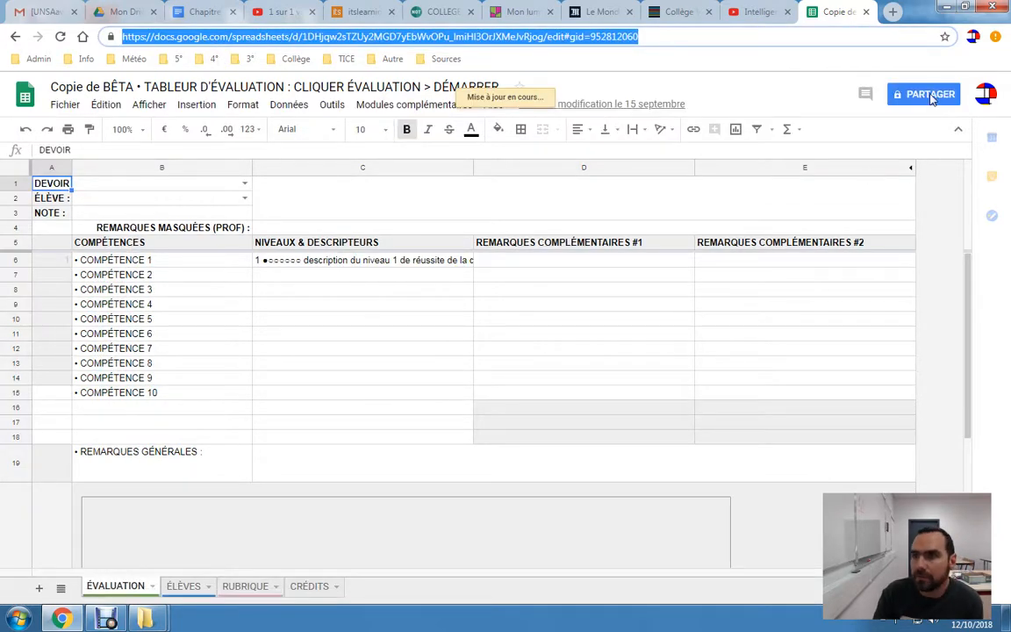
# Turn on link sharing for the evaluation spreadsheet and copy its sharing link
pyautogui.click(930, 97)
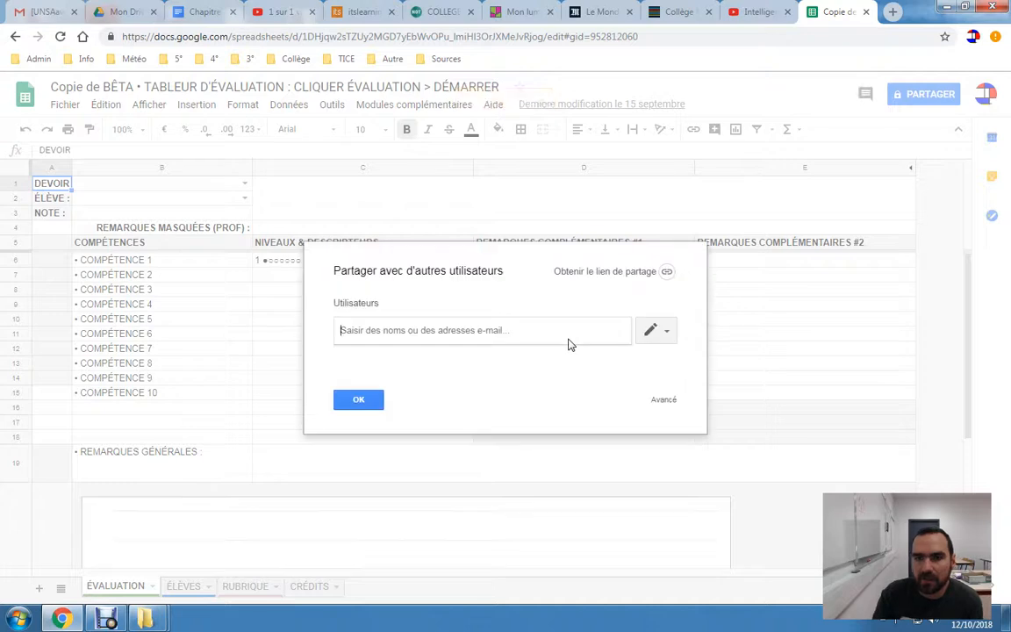
pyautogui.click(605, 271)
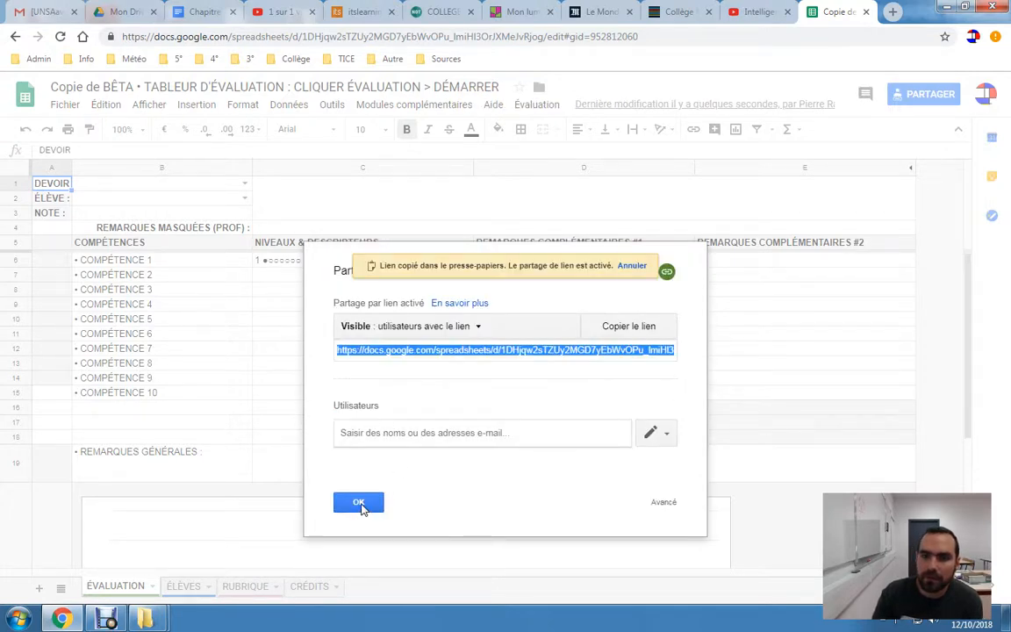
pyautogui.click(359, 507)
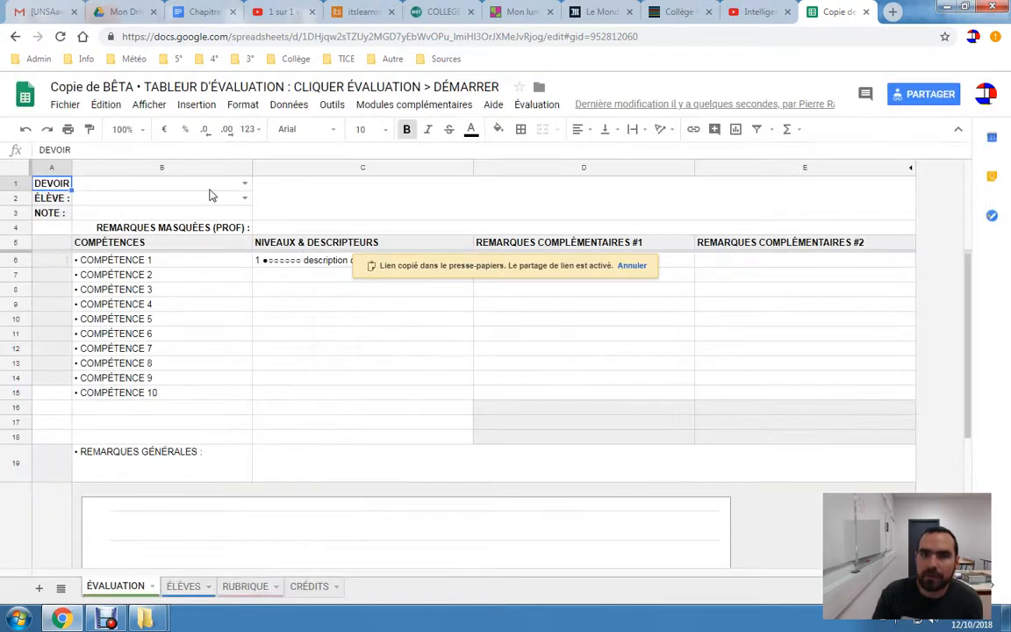
# Return to the Padlet wall and attach the copied spreadsheet sharing link to a new post
pyautogui.click(526, 12)
pyautogui.click(974, 570)
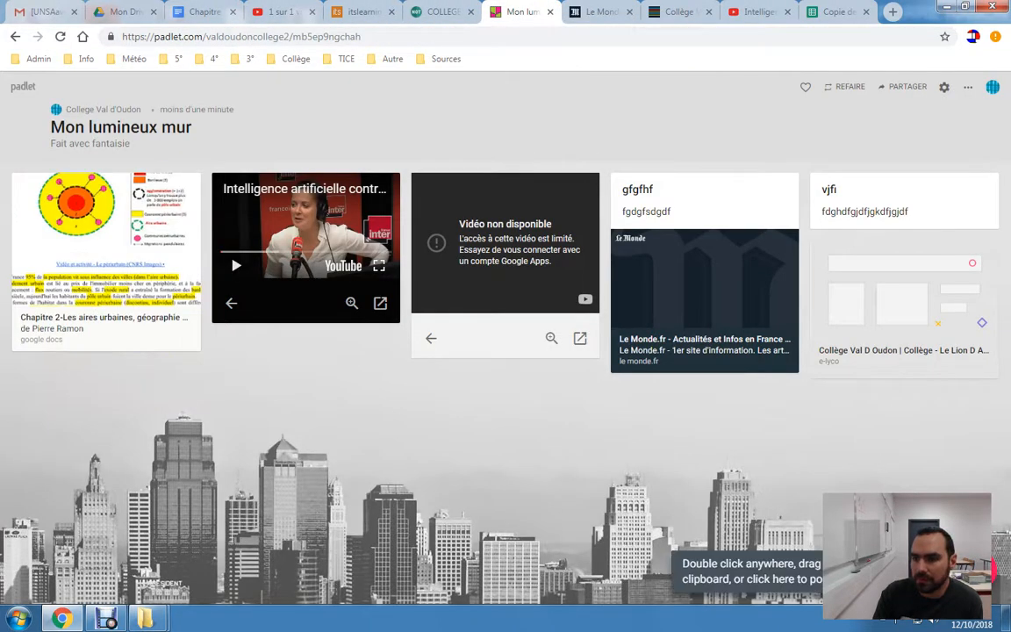
pyautogui.click(974, 570)
pyautogui.click(77, 244)
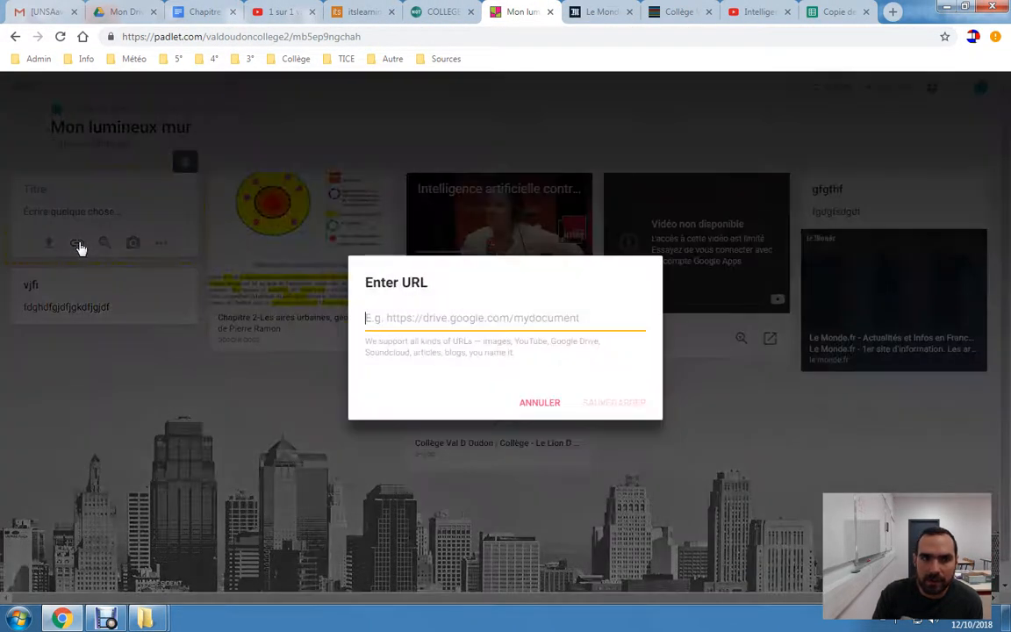
pyautogui.hotkey('ctrl', 'v')
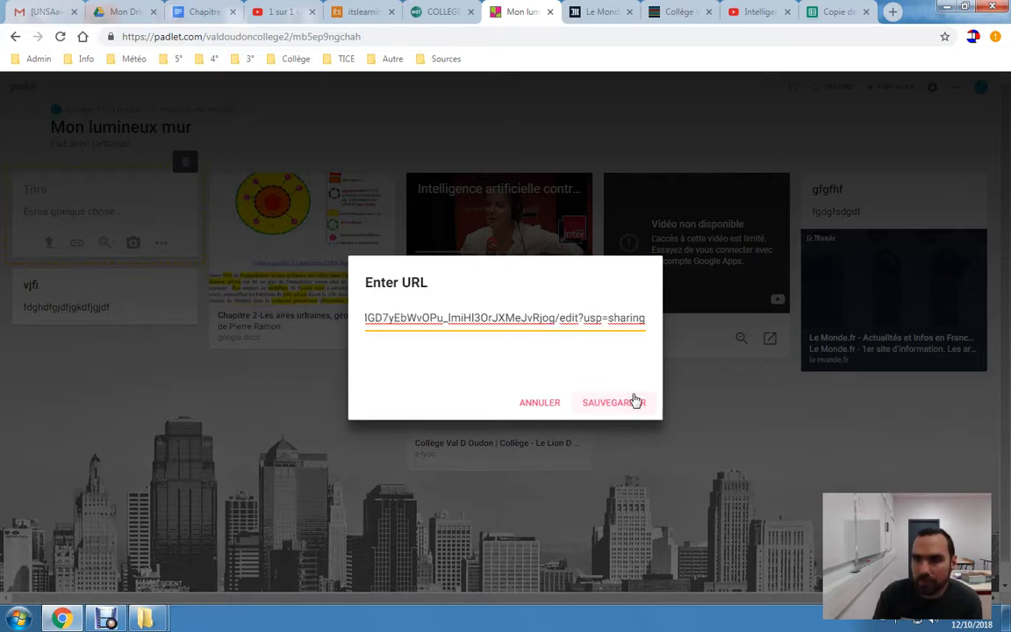
pyautogui.click(633, 402)
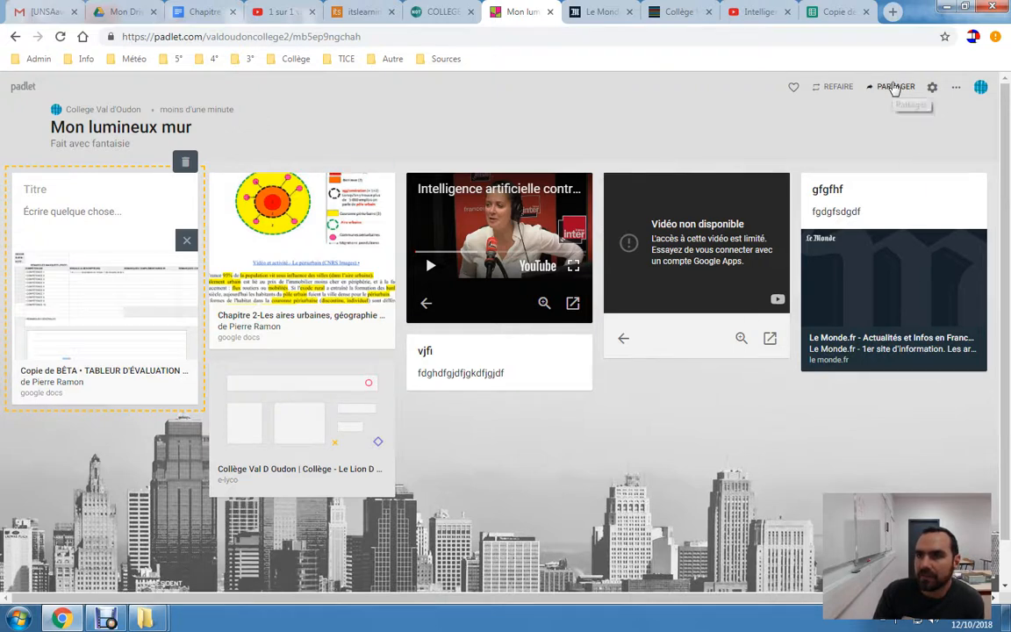
# Open the wall's sharing settings and choose Public as its privacy level
pyautogui.click(895, 87)
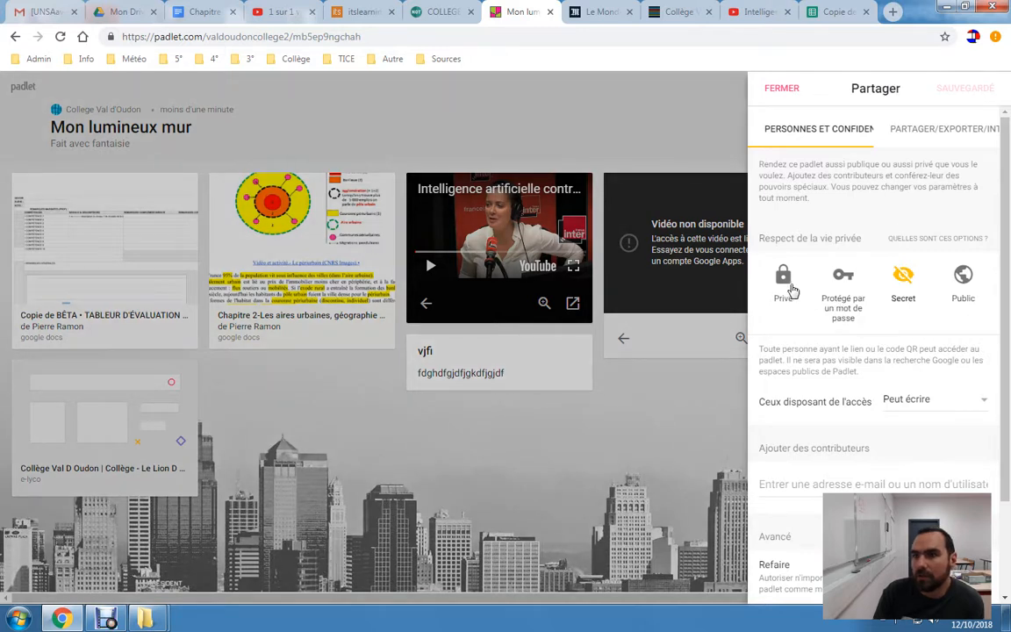
pyautogui.click(963, 278)
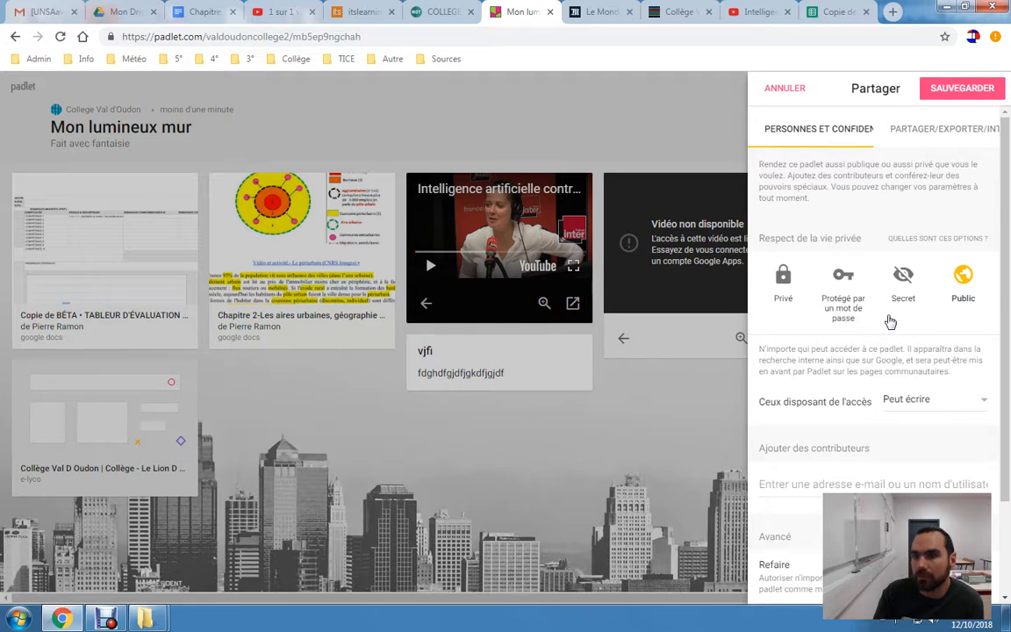
# Examine the wall's sharing and export options and its embed code, and close the sharing settings without saving the changes
pyautogui.click(946, 130)
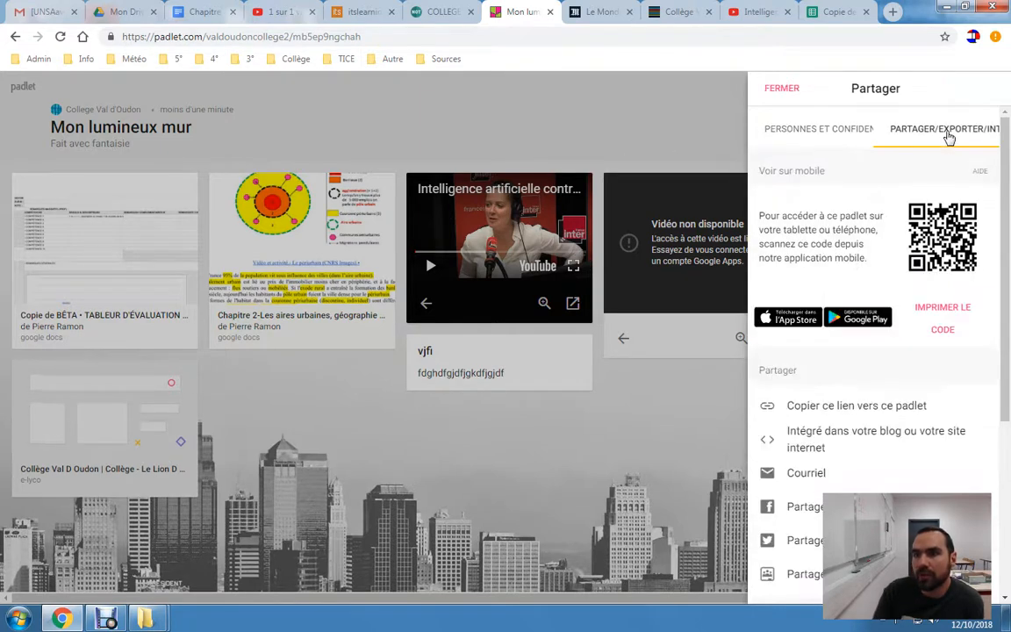
pyautogui.click(862, 445)
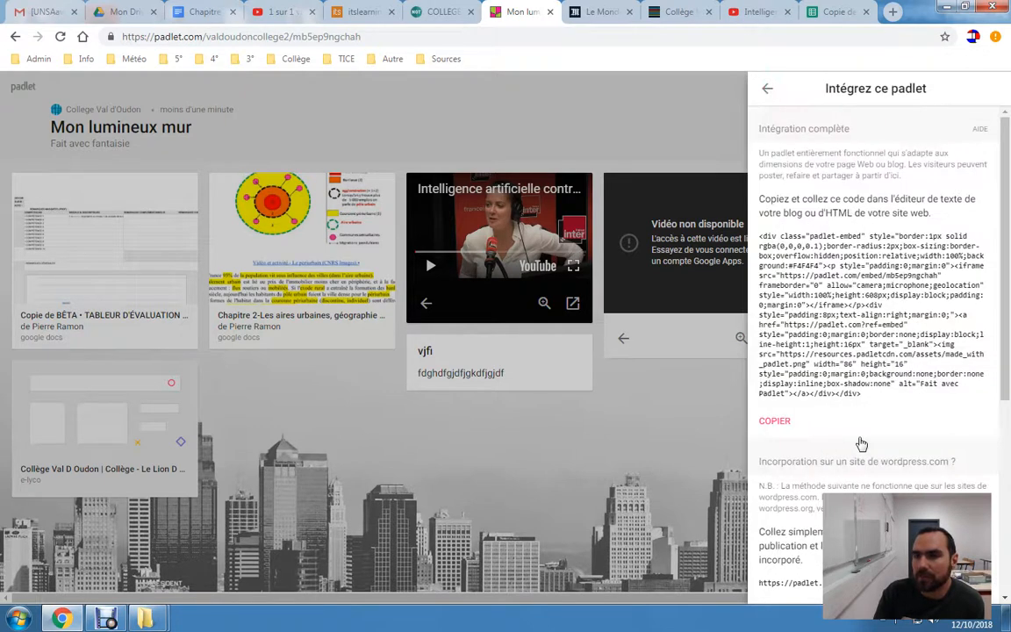
pyautogui.click(770, 90)
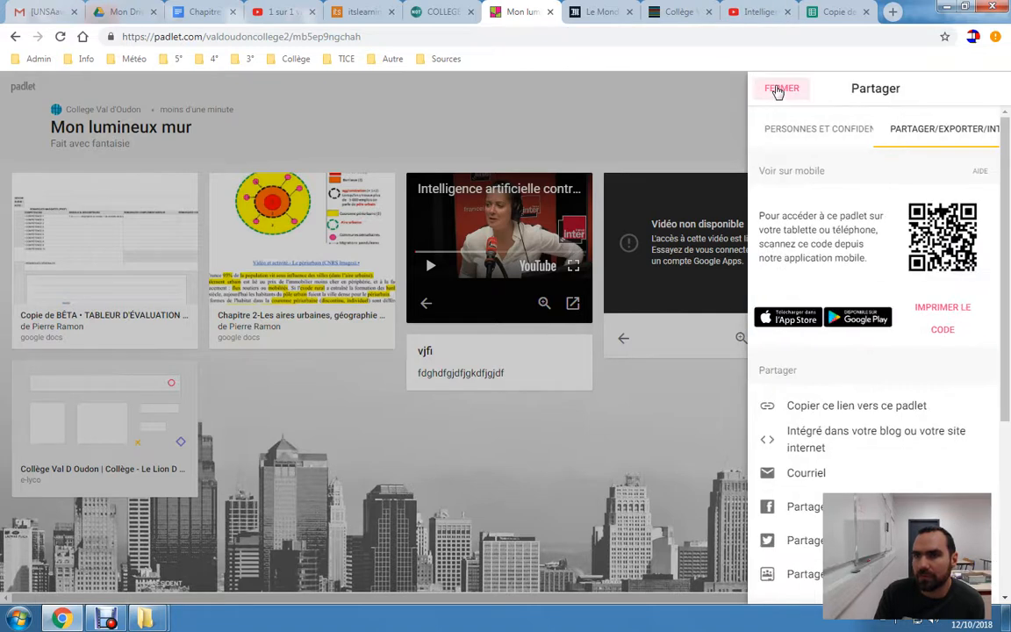
pyautogui.click(780, 88)
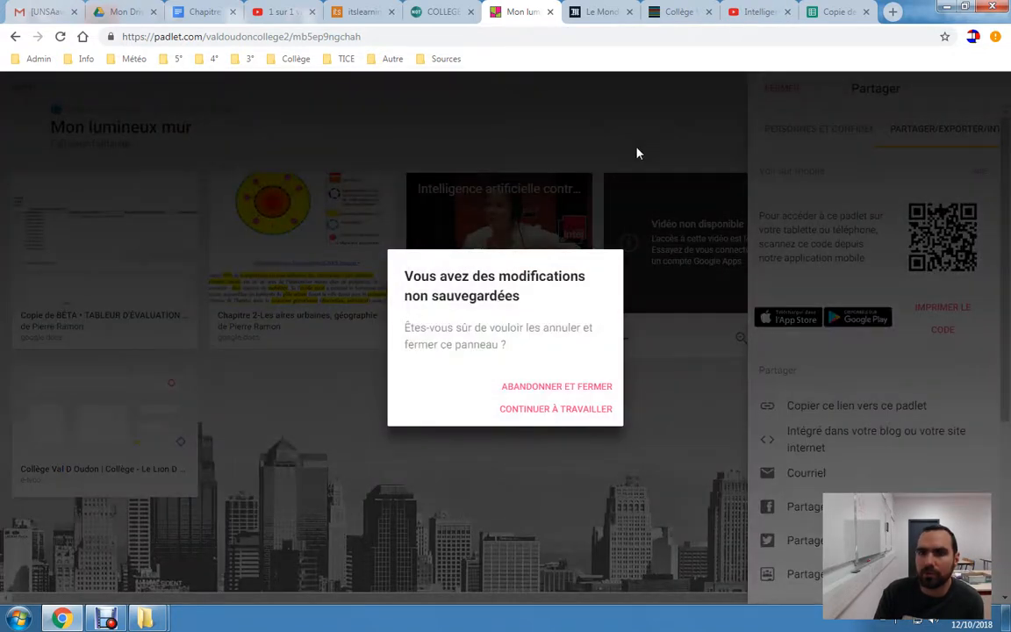
pyautogui.click(603, 411)
pyautogui.click(761, 436)
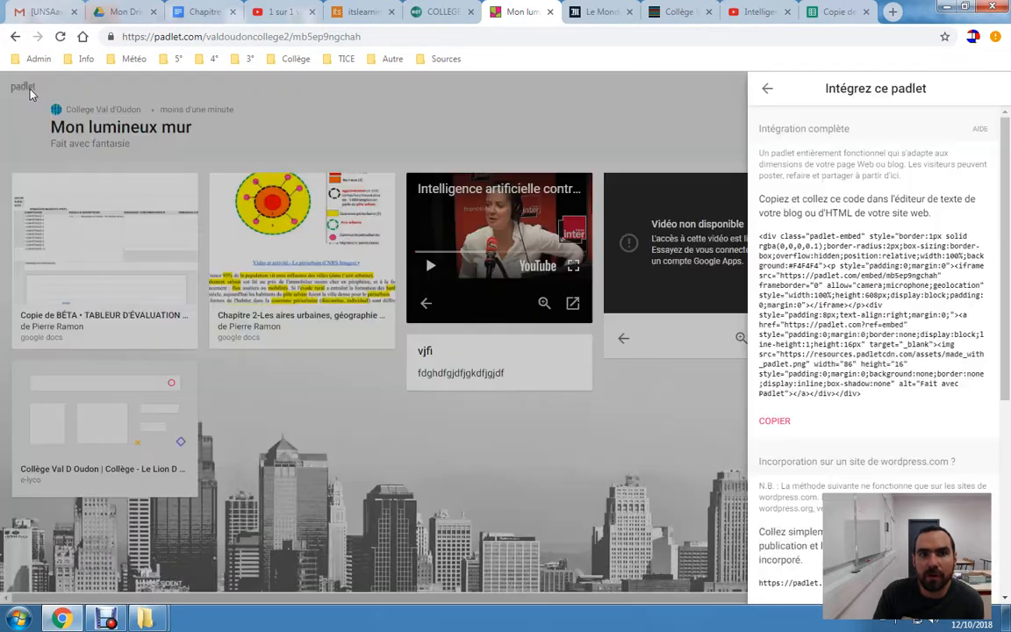
pyautogui.click(29, 94)
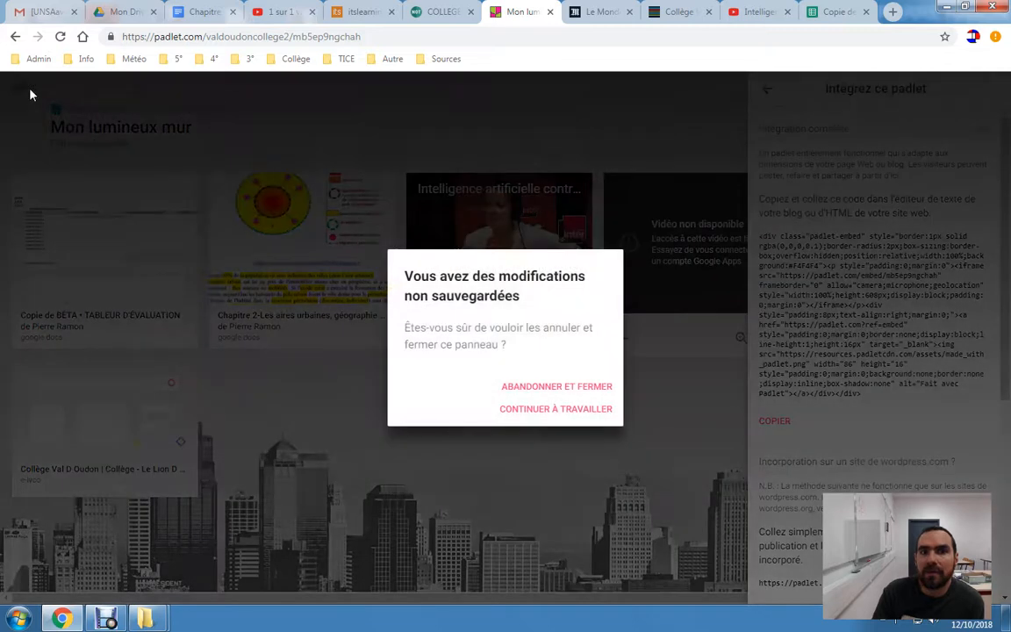
pyautogui.click(605, 393)
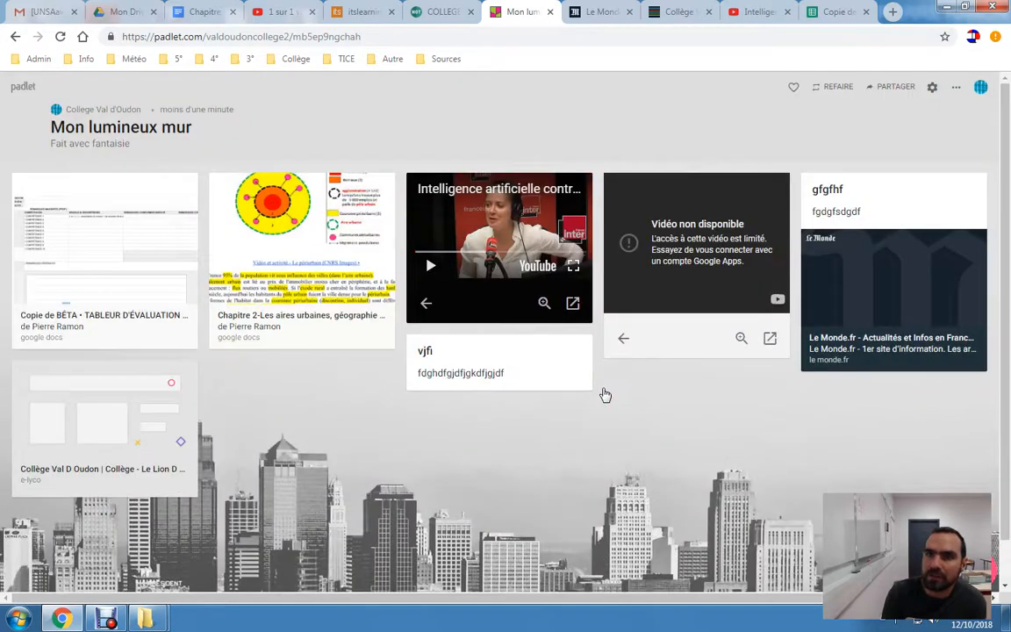
# Go to the Padlet dashboard and reopen the "Mon lumineux mur" wall in a new browser tab
pyautogui.click(20, 91)
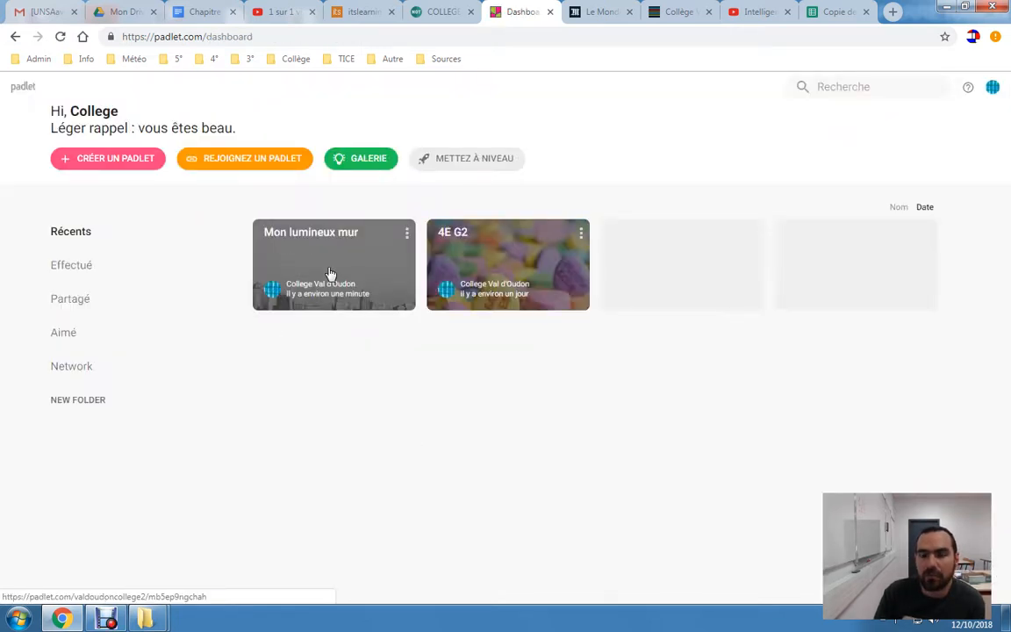
pyautogui.click(406, 235)
pyautogui.click(406, 235)
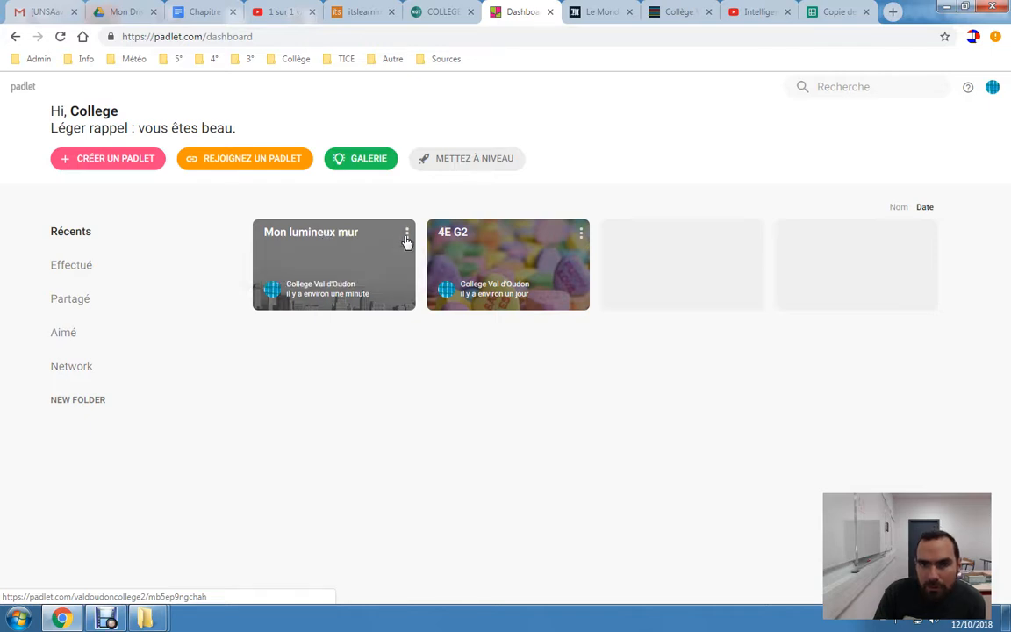
pyautogui.click(348, 263)
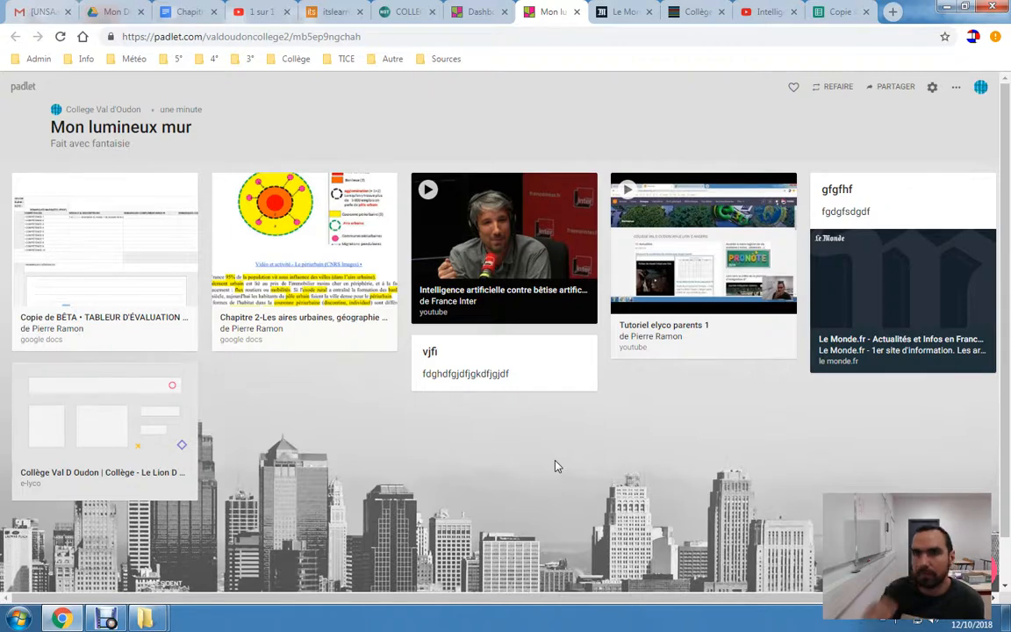
pyautogui.click(107, 618)
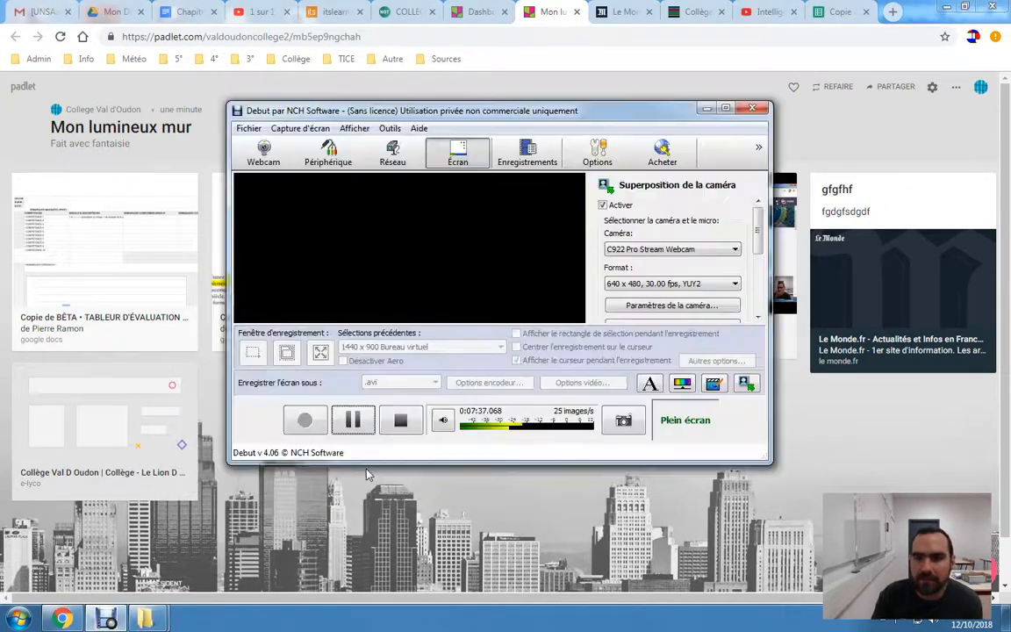